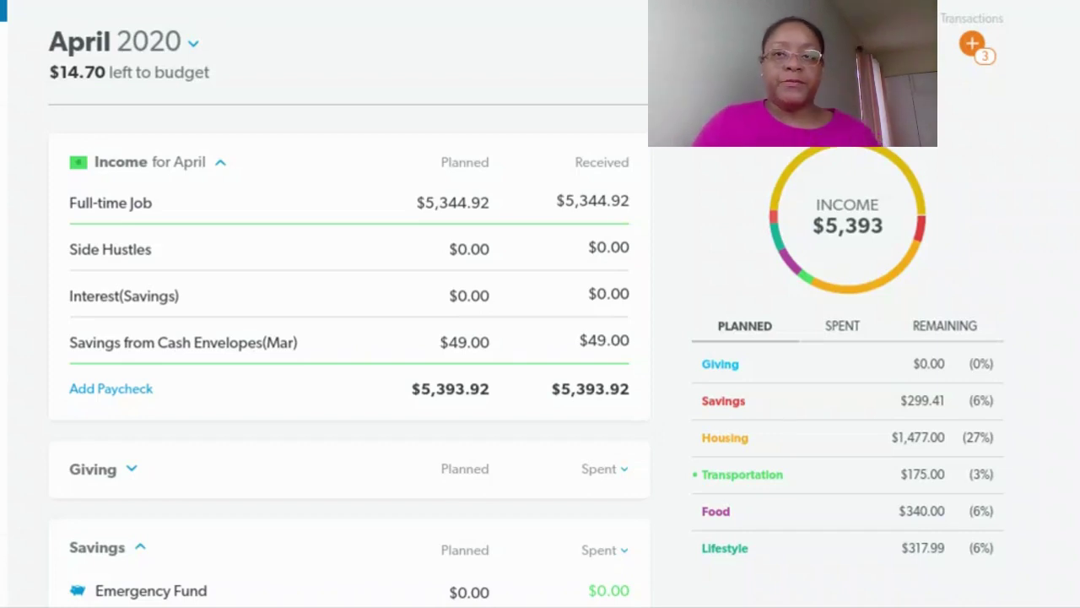
# Create the May 2020 budget from a copy of April's budget and close the transactions list
pyautogui.click(975, 52)
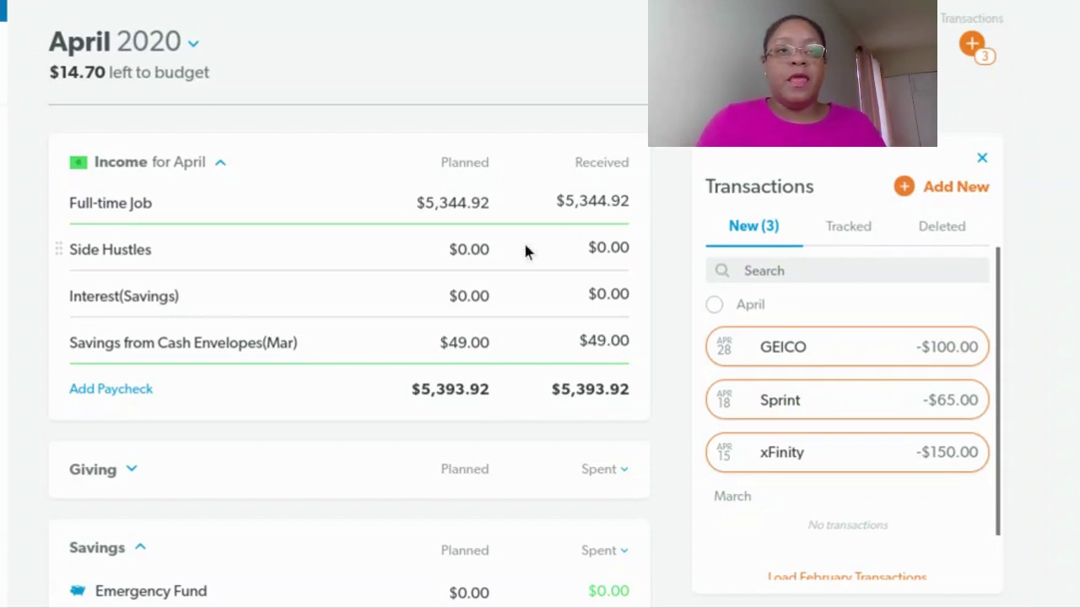
pyautogui.click(197, 49)
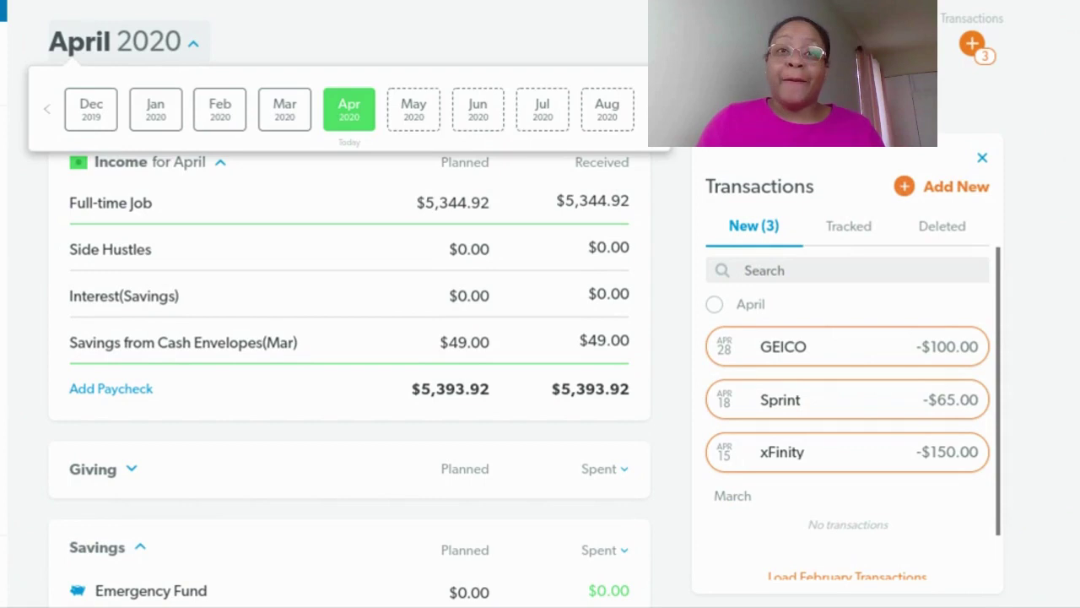
pyautogui.click(411, 110)
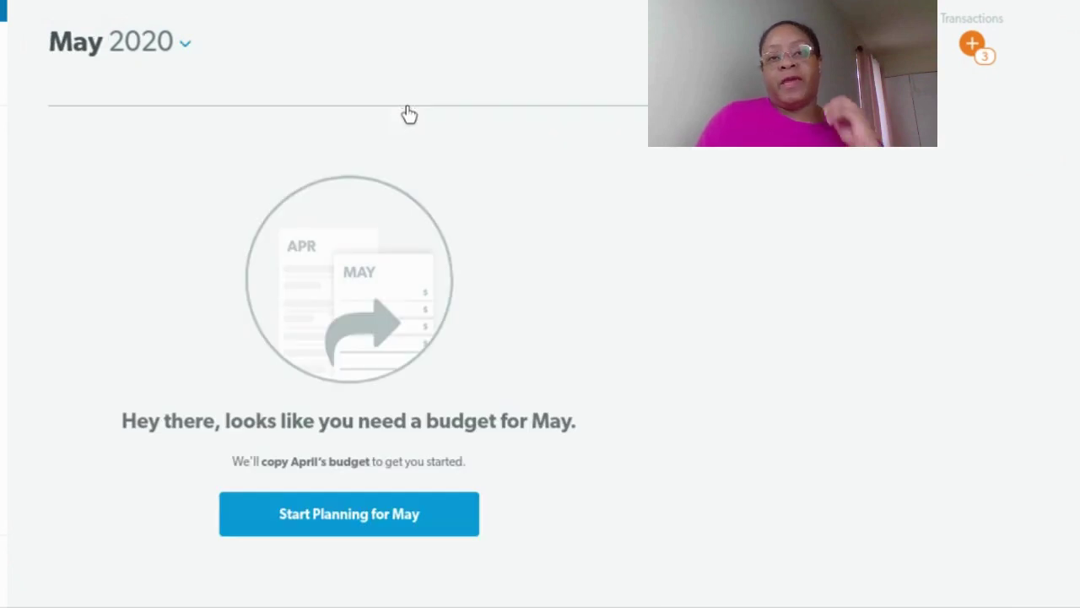
pyautogui.click(356, 511)
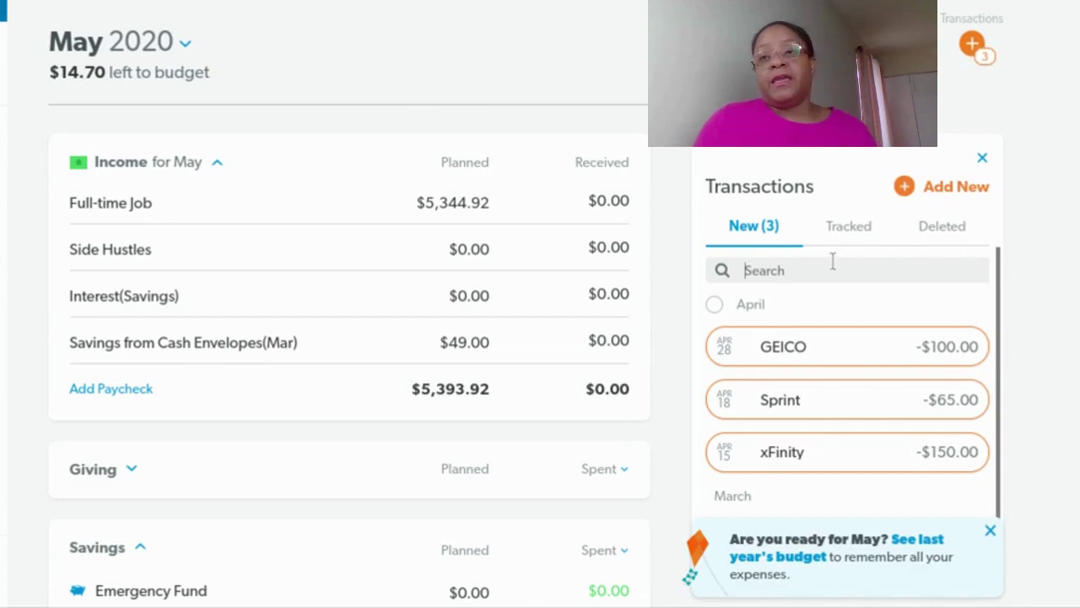
pyautogui.click(985, 159)
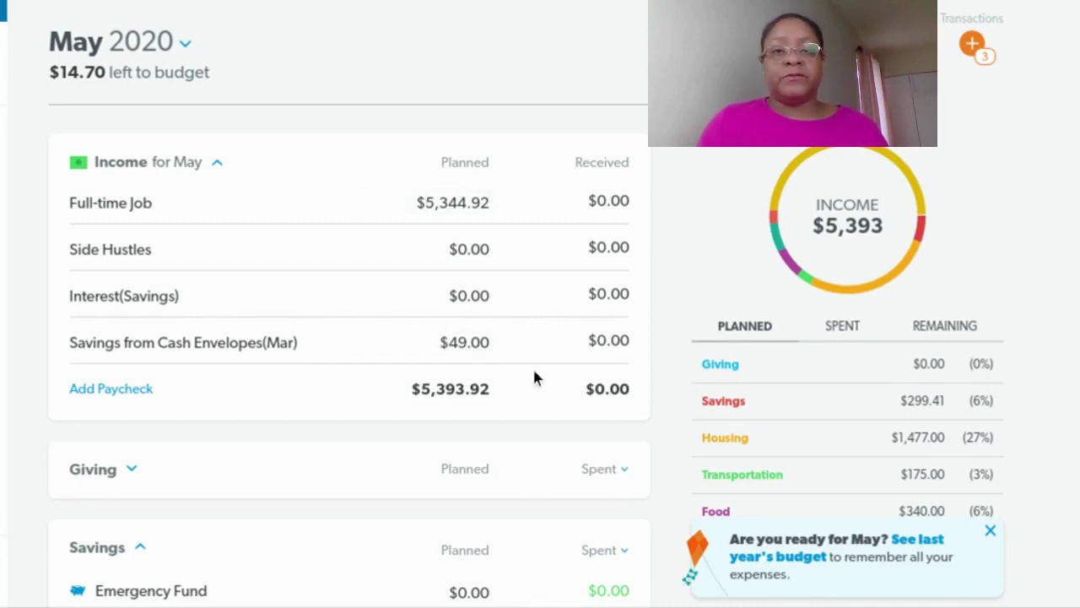
# Set the planned income for Savings from Cash Envelopes(Mar) to $50.00
pyautogui.click(487, 340)
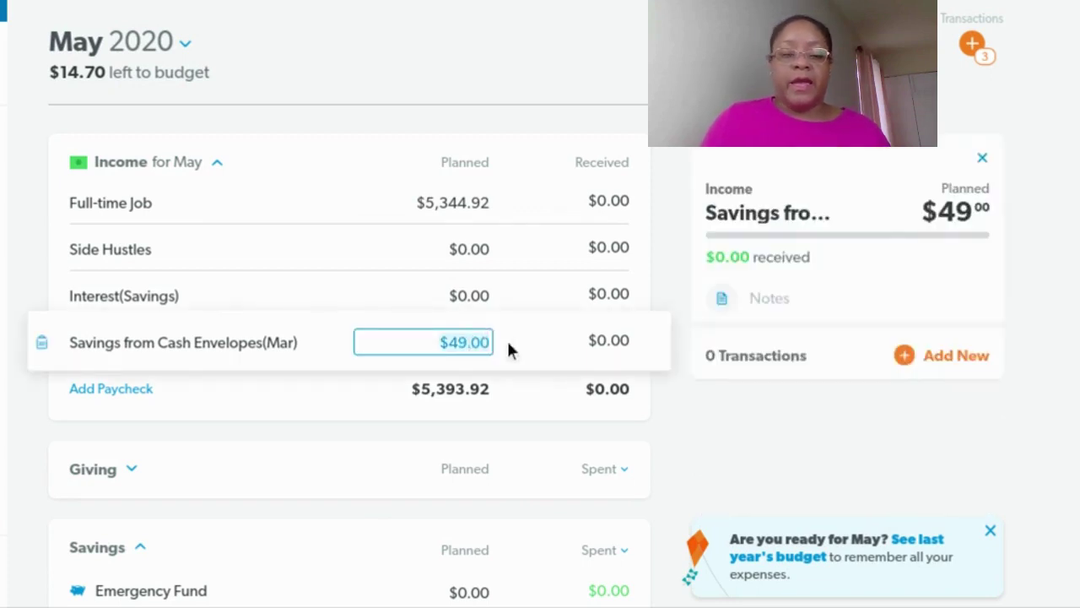
pyautogui.write('50.00')
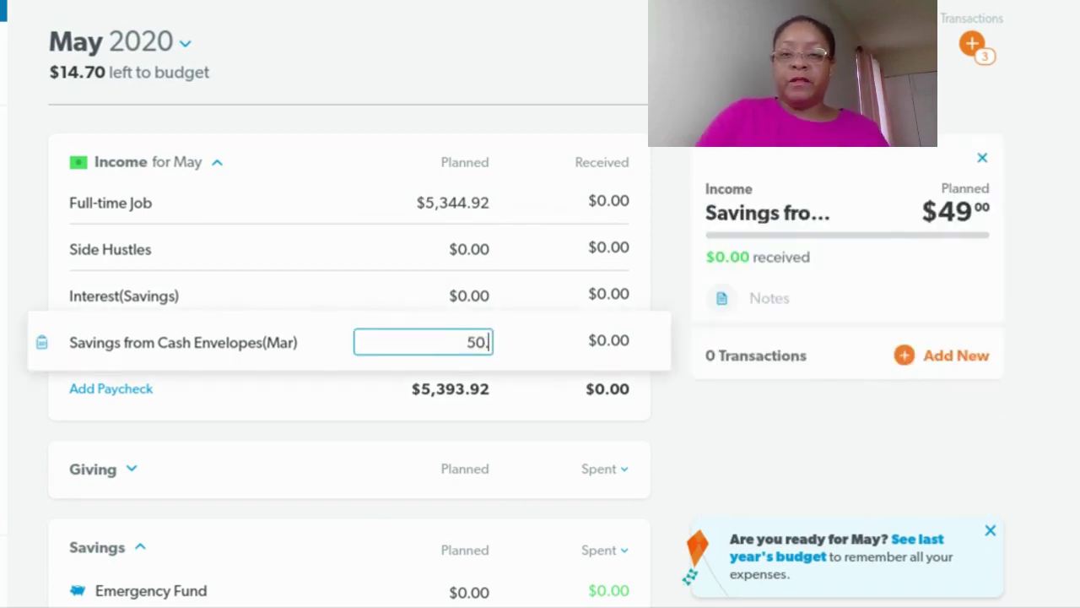
pyautogui.press('Tab')
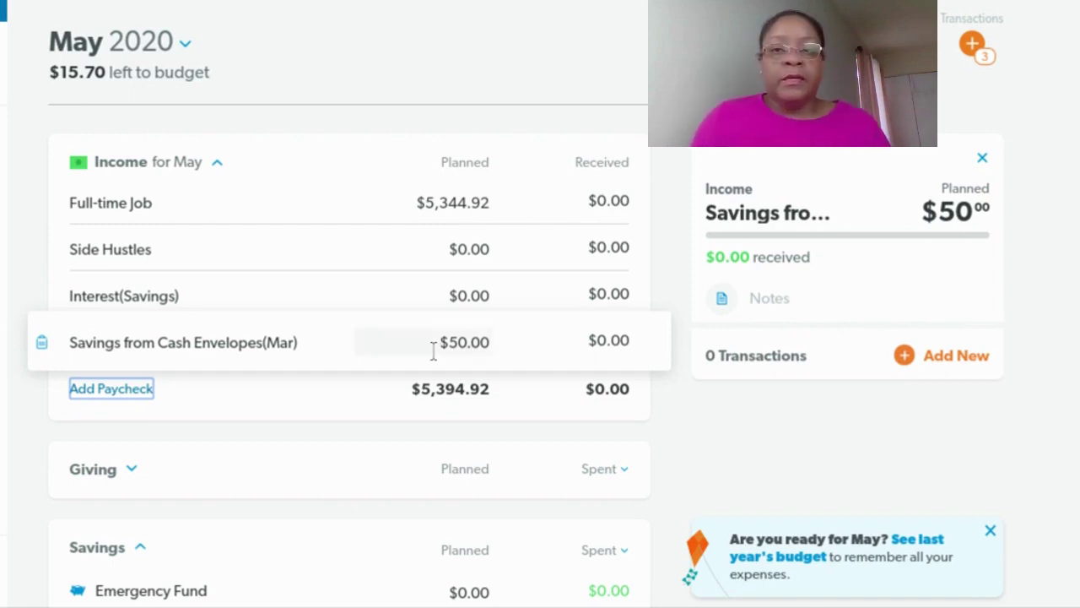
# Set the planned Rent amount under Housing to $990.95 and close its details
pyautogui.scroll(-2, 433, 350)
pyautogui.scroll(-4, 433, 350)
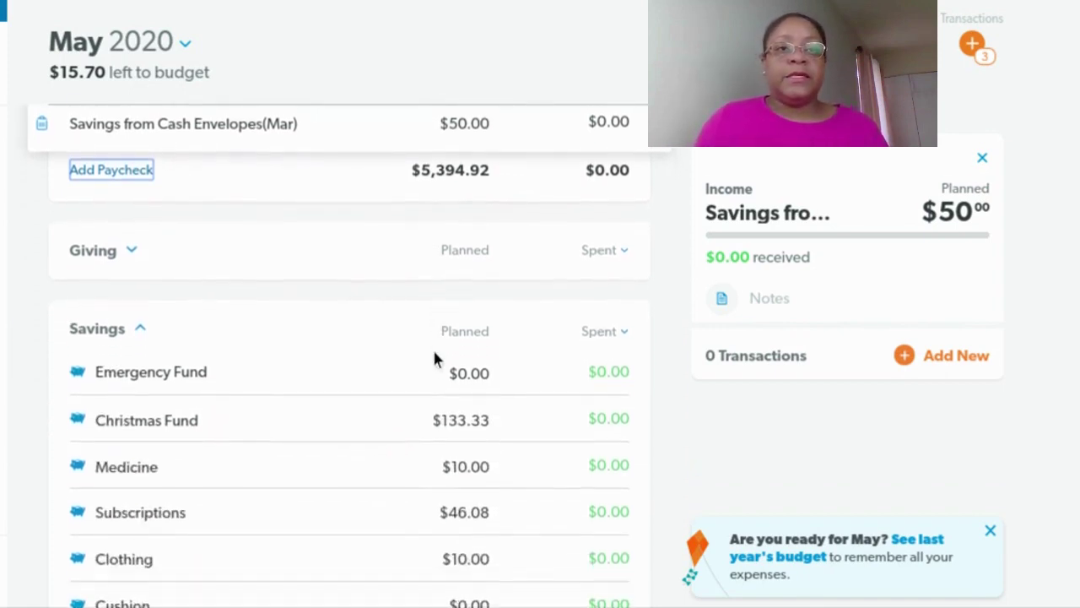
pyautogui.scroll(-3, 435, 358)
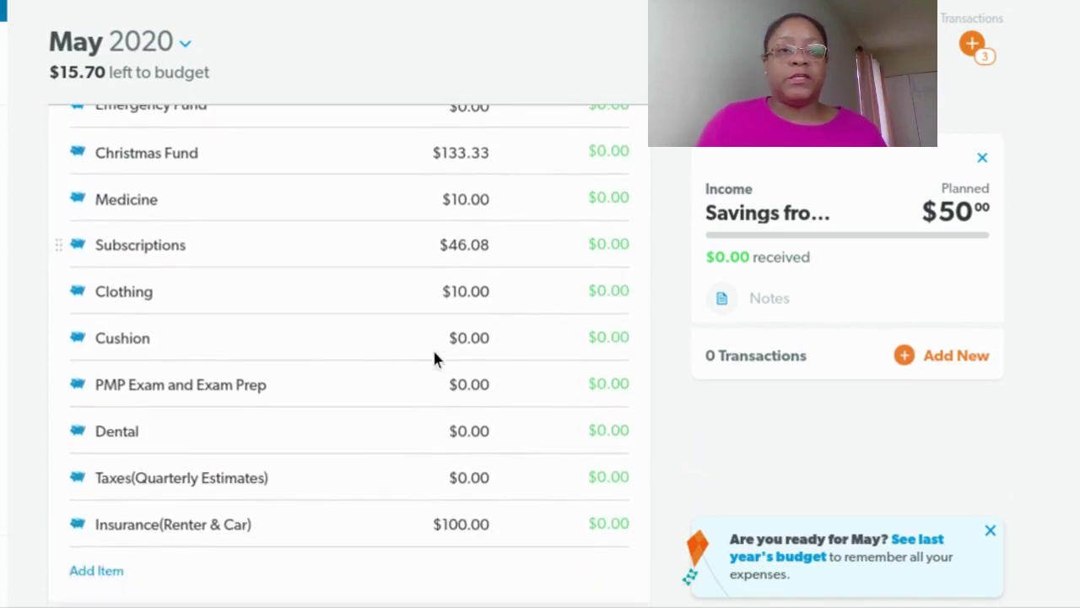
pyautogui.scroll(-3, 435, 358)
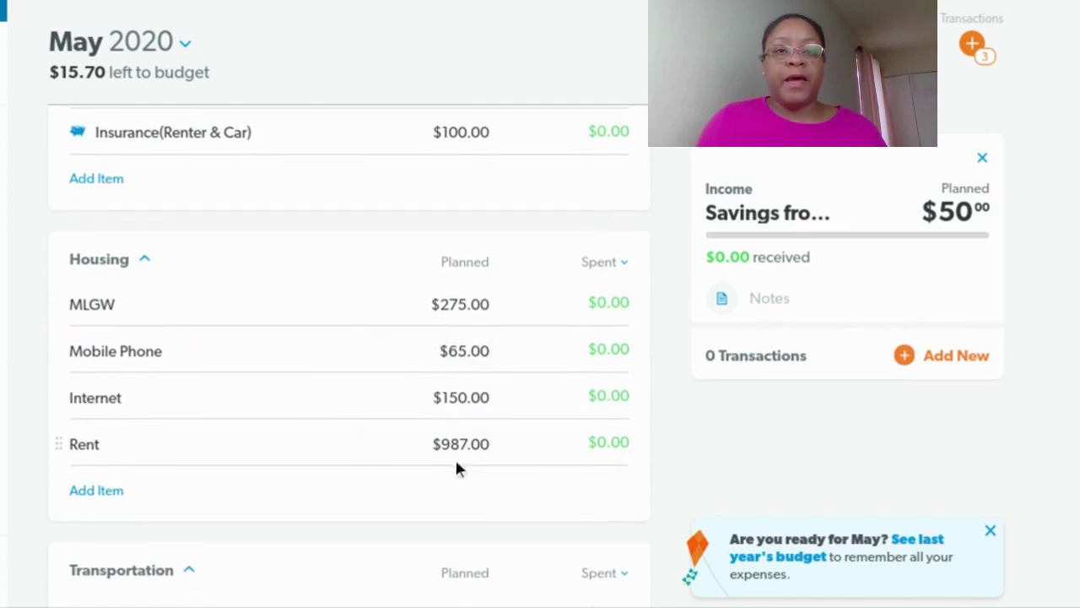
pyautogui.click(478, 446)
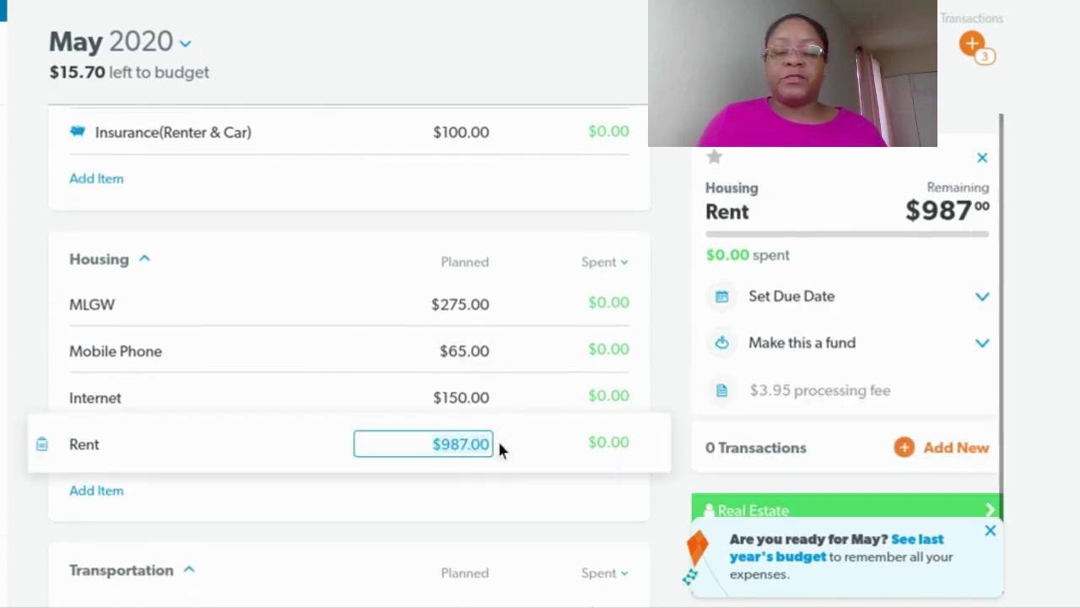
pyautogui.write('990')
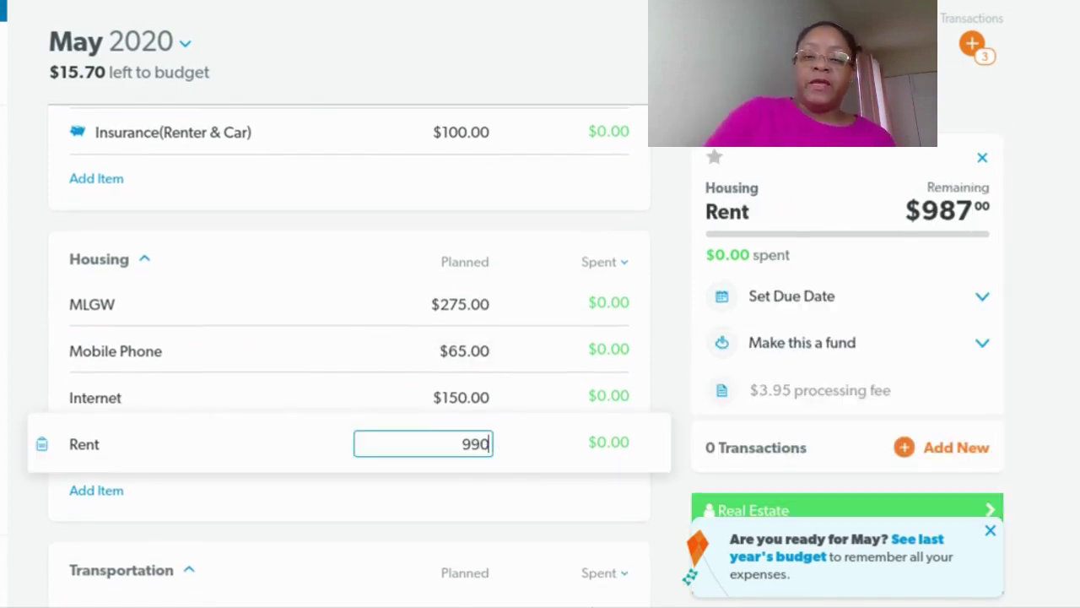
pyautogui.write('.95')
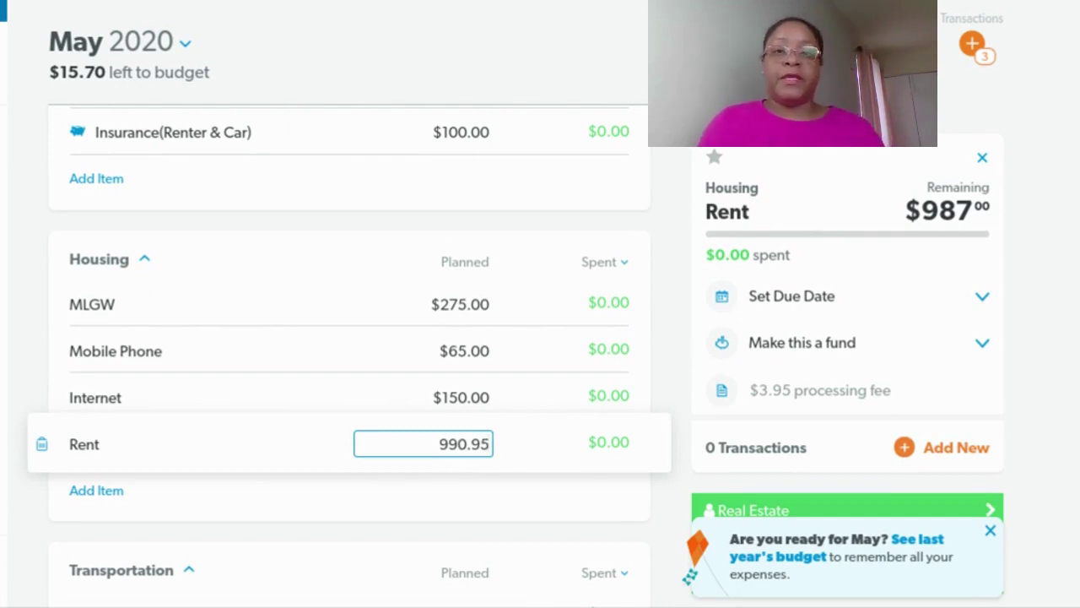
pyautogui.press('Tab')
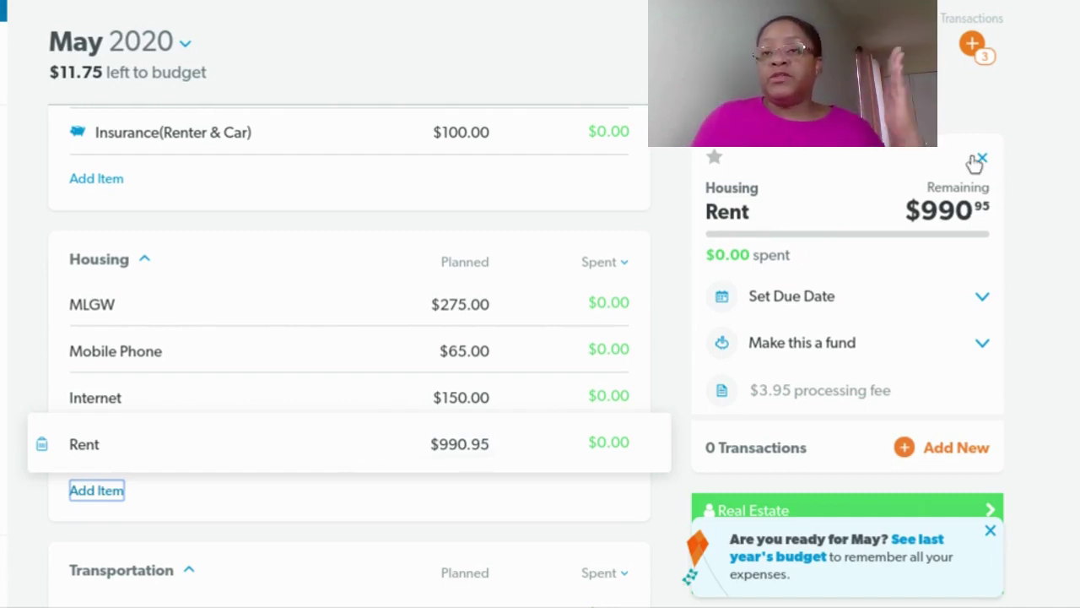
pyautogui.click(983, 160)
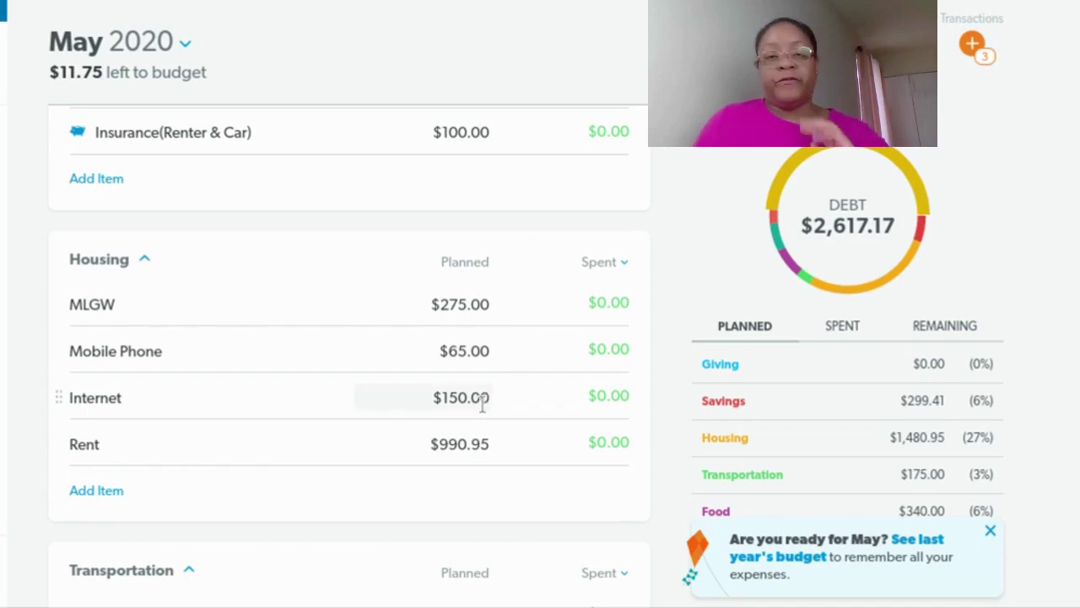
# In the Food category, set the planned amounts to $325 for Groceries and $0 for Restaurants
pyautogui.scroll(-3, 494, 379)
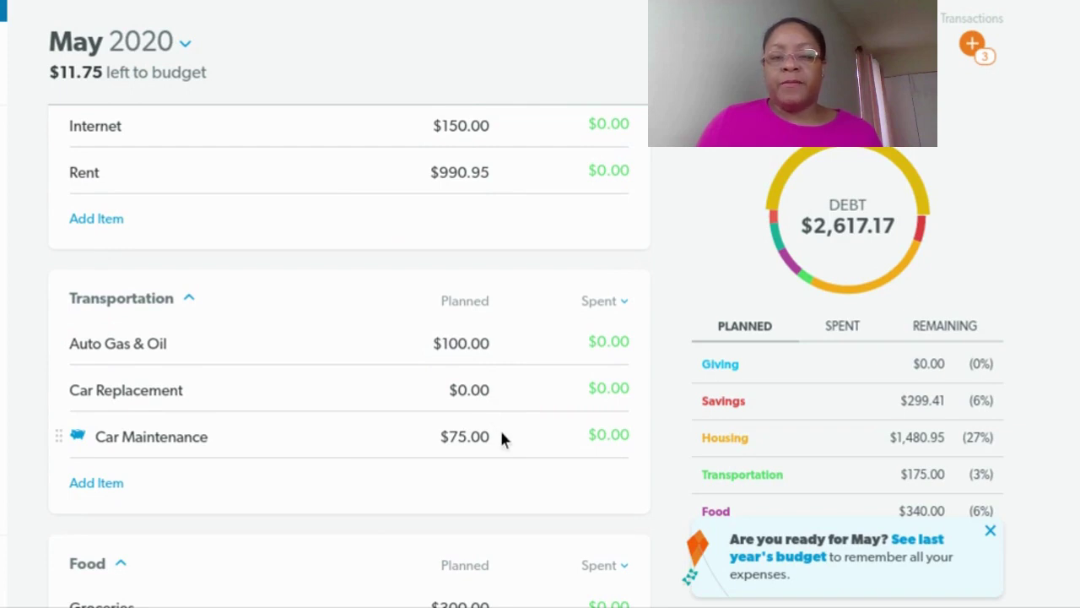
pyautogui.scroll(-3, 498, 437)
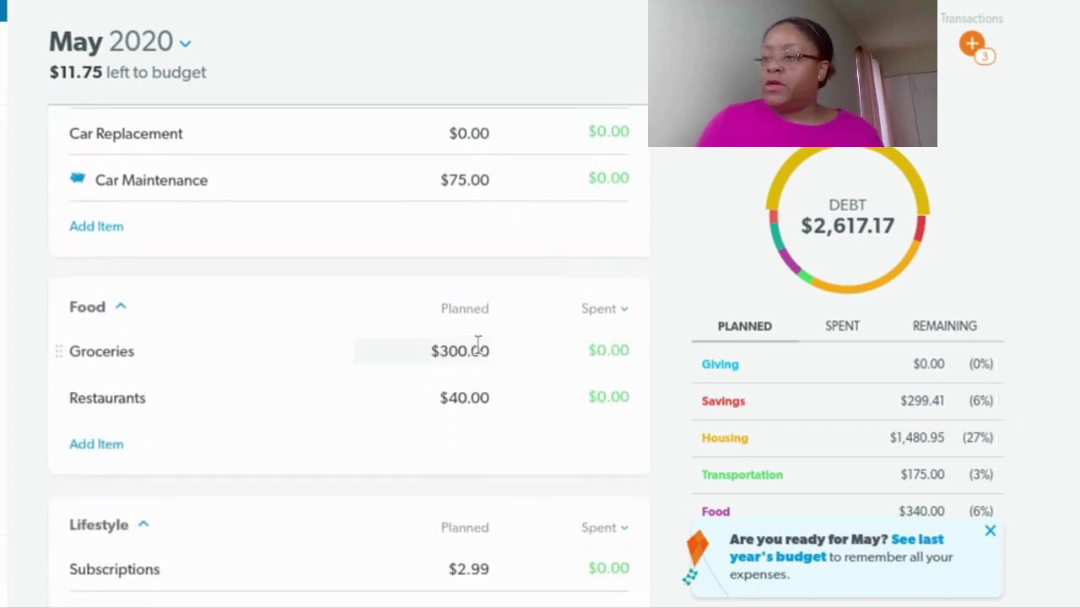
pyautogui.click(477, 348)
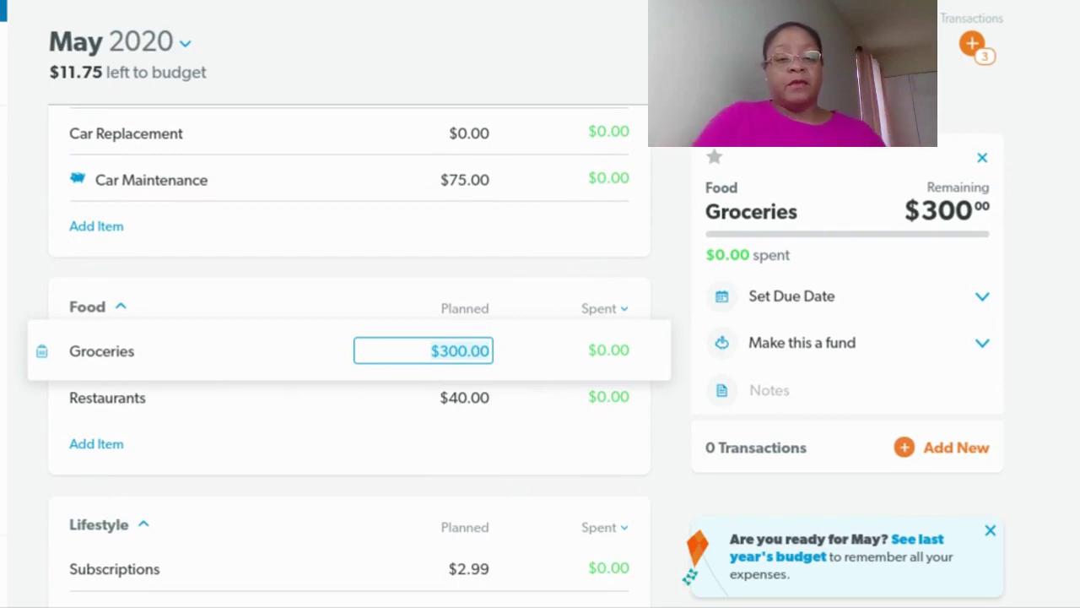
pyautogui.write('325')
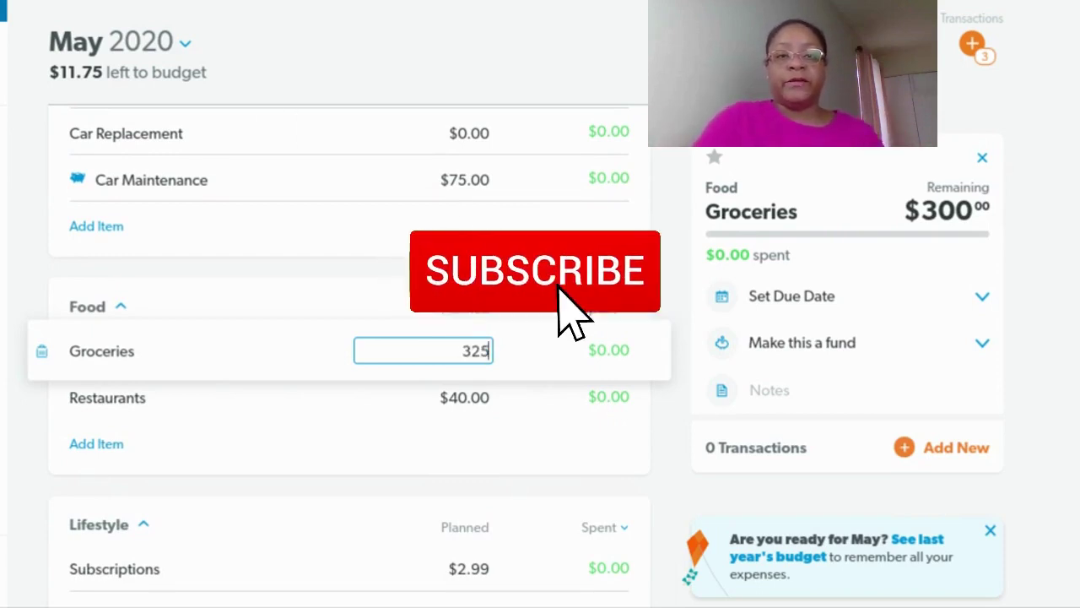
pyautogui.press('Tab')
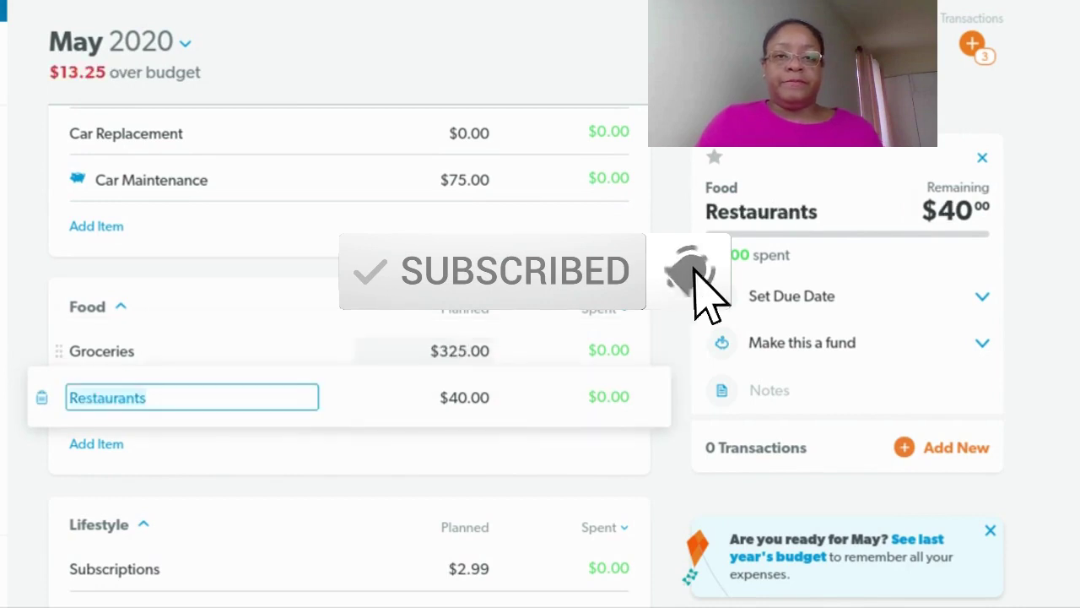
pyautogui.press('Tab')
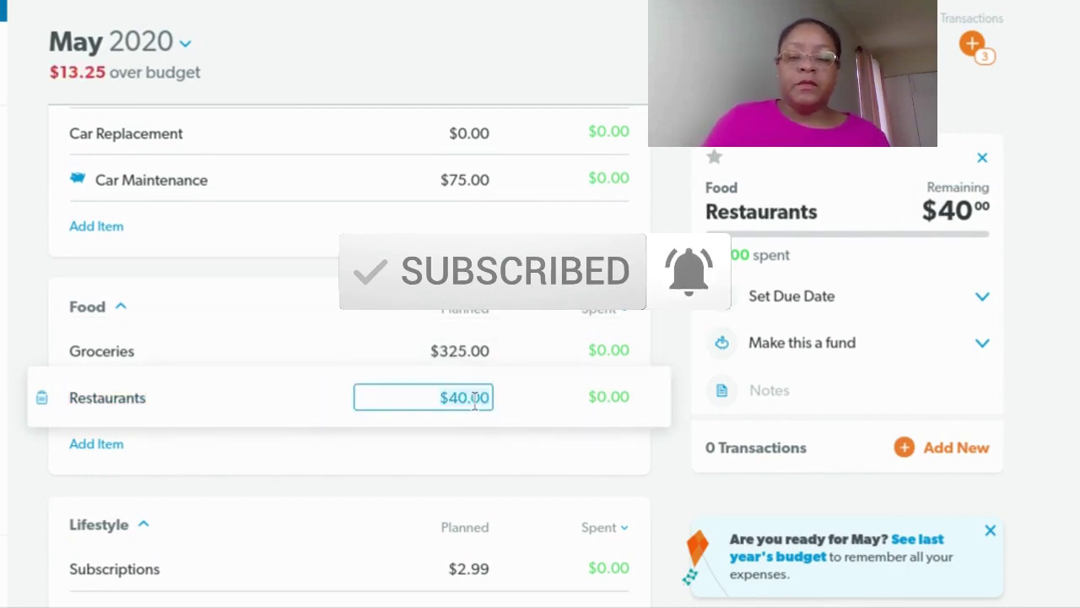
pyautogui.write('0')
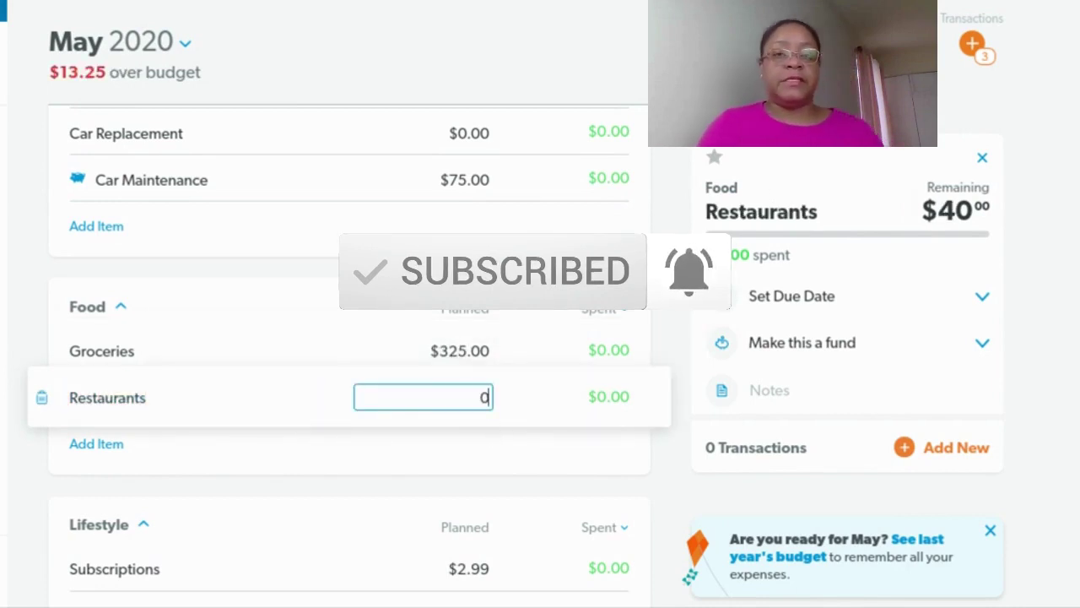
pyautogui.press('Tab')
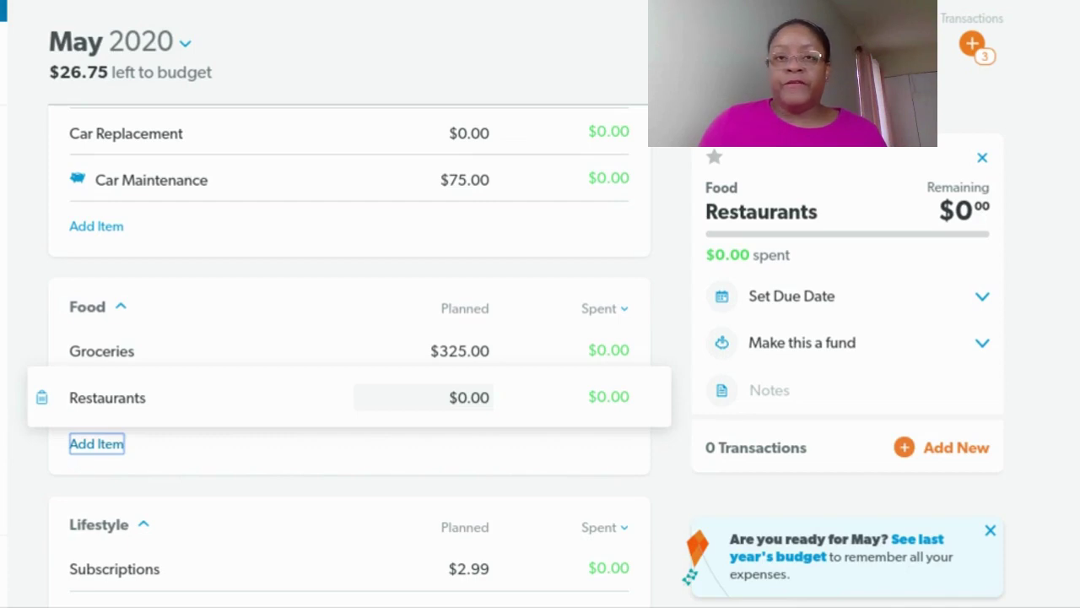
# Set the planned Medicine amount in the Savings category to $15.00
pyautogui.scroll(-2, 475, 404)
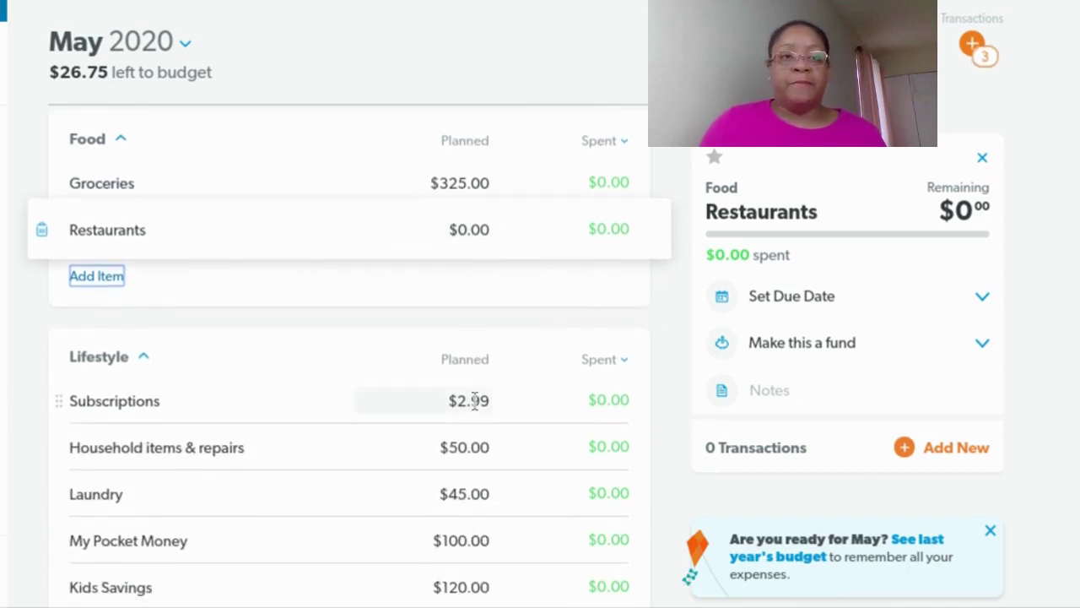
pyautogui.scroll(15, 464, 391)
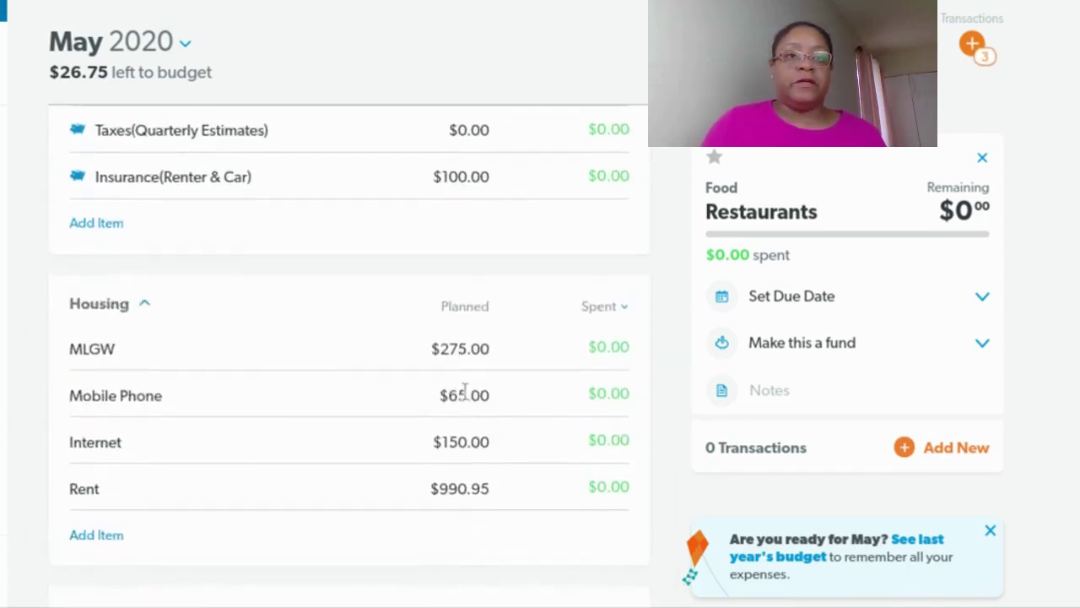
pyautogui.scroll(3, 464, 390)
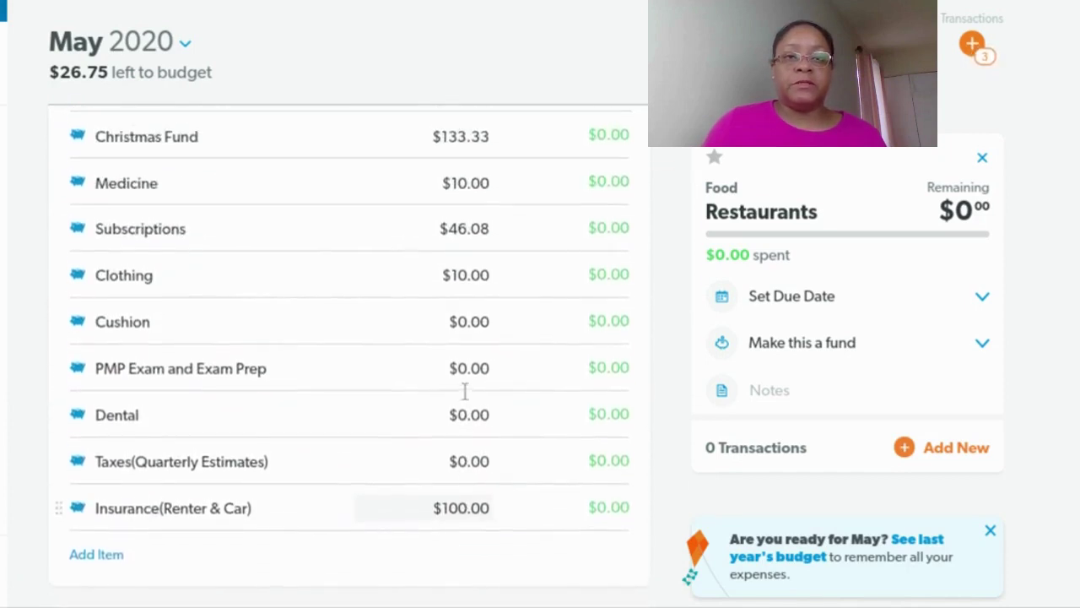
pyautogui.click(467, 227)
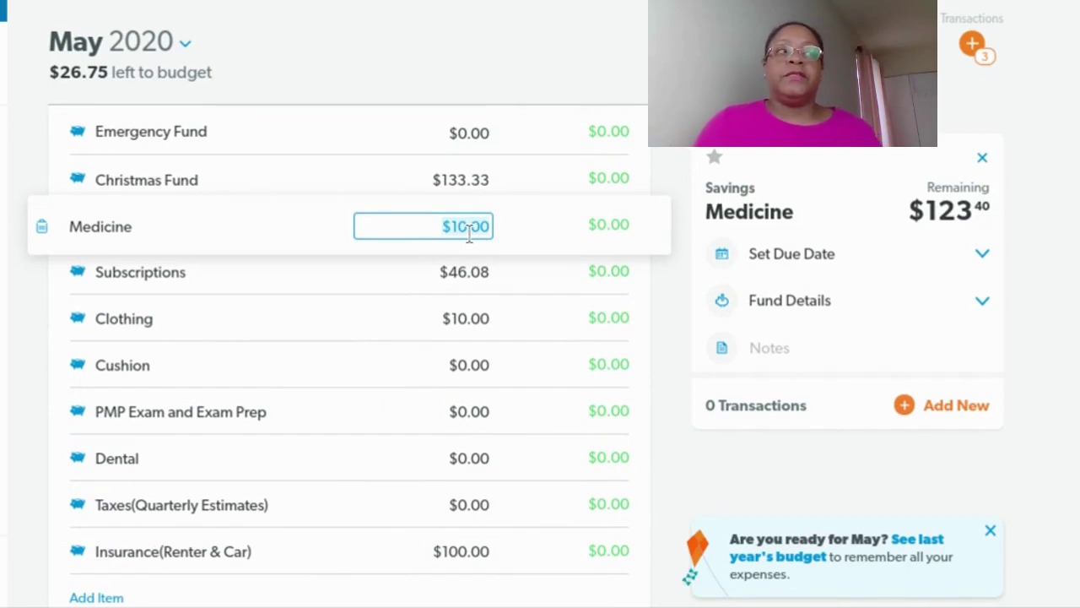
pyautogui.write('15')
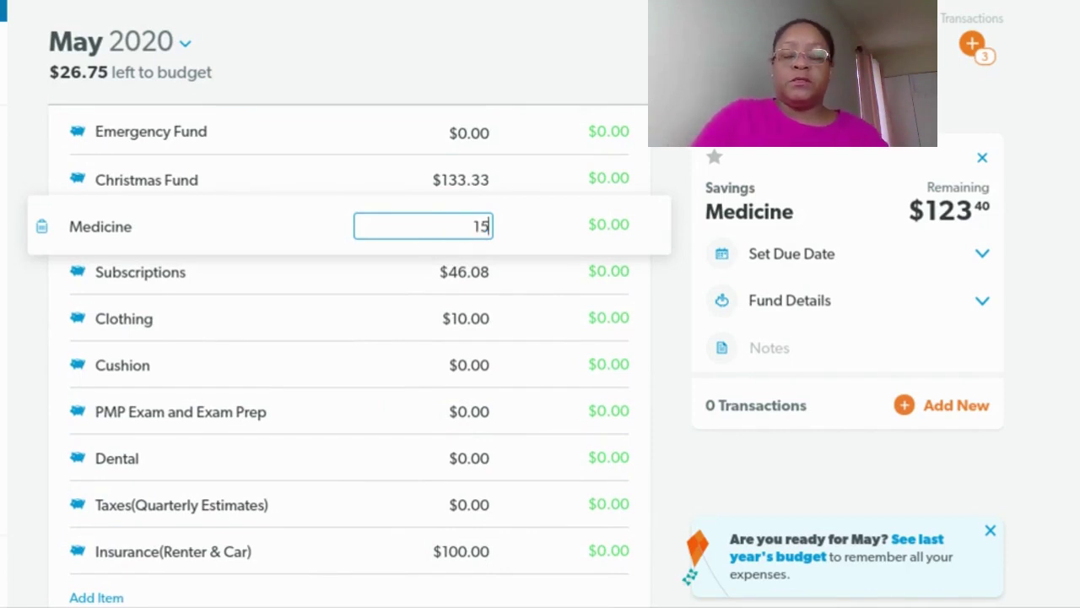
pyautogui.write('.00')
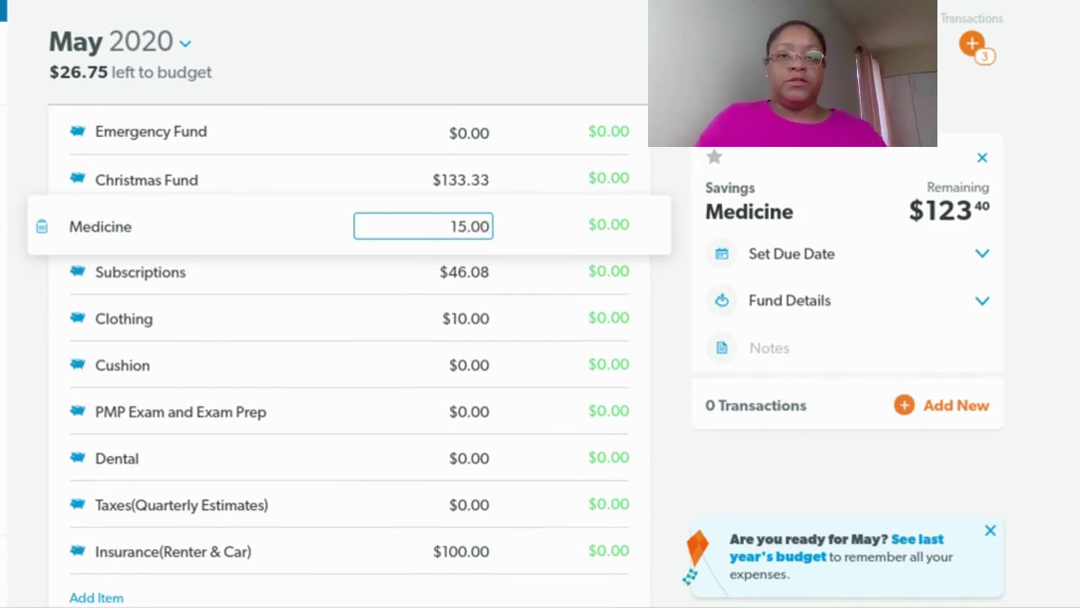
pyautogui.press('Tab')
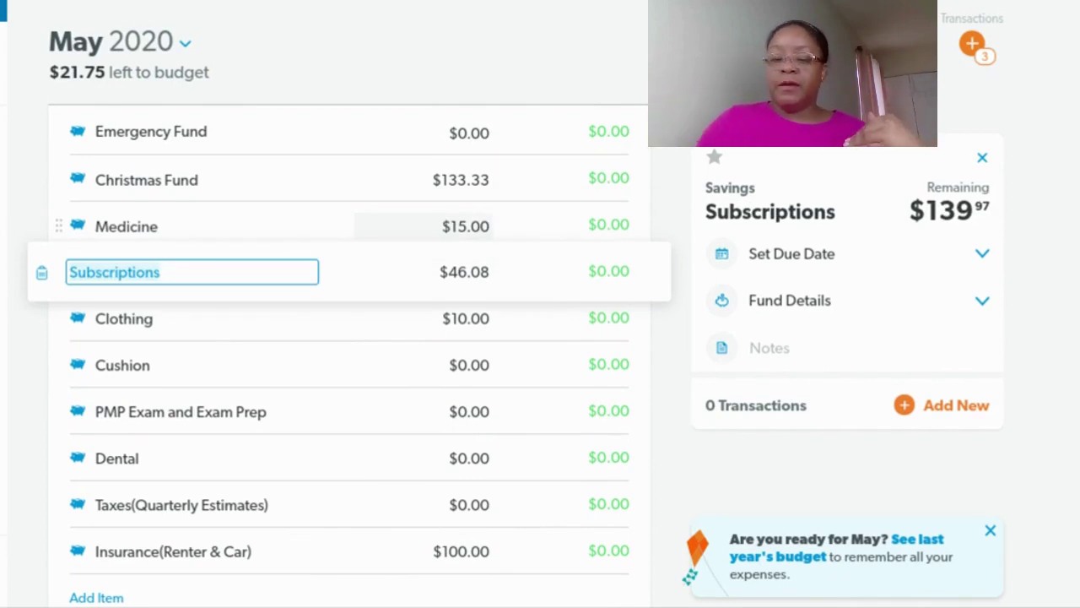
# Set the planned Medicine amount in the Savings category to $25.00
pyautogui.click(463, 223)
pyautogui.write('25.00')
pyautogui.press('Tab')
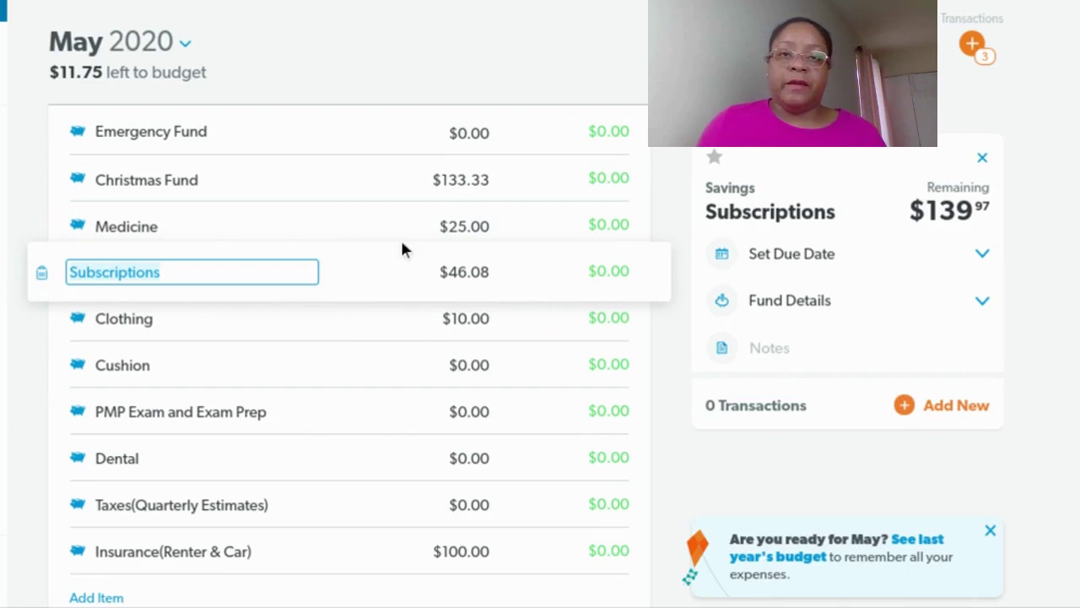
# Review the planned amounts in every category from Savings down to Debt and back, closing the open Subscriptions details
pyautogui.scroll(-5, 401, 245)
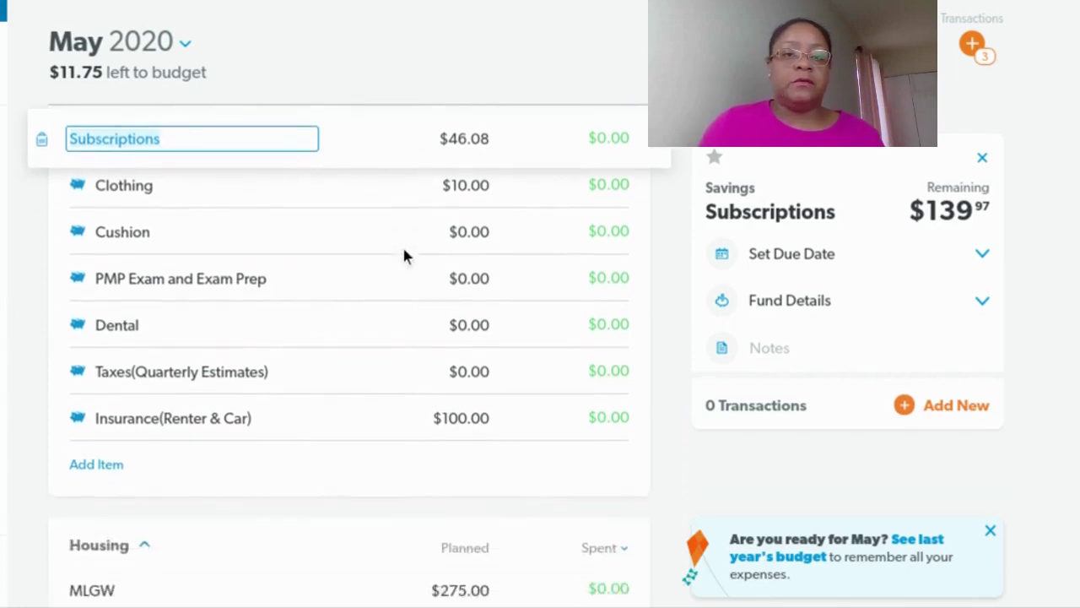
pyautogui.scroll(-3, 401, 254)
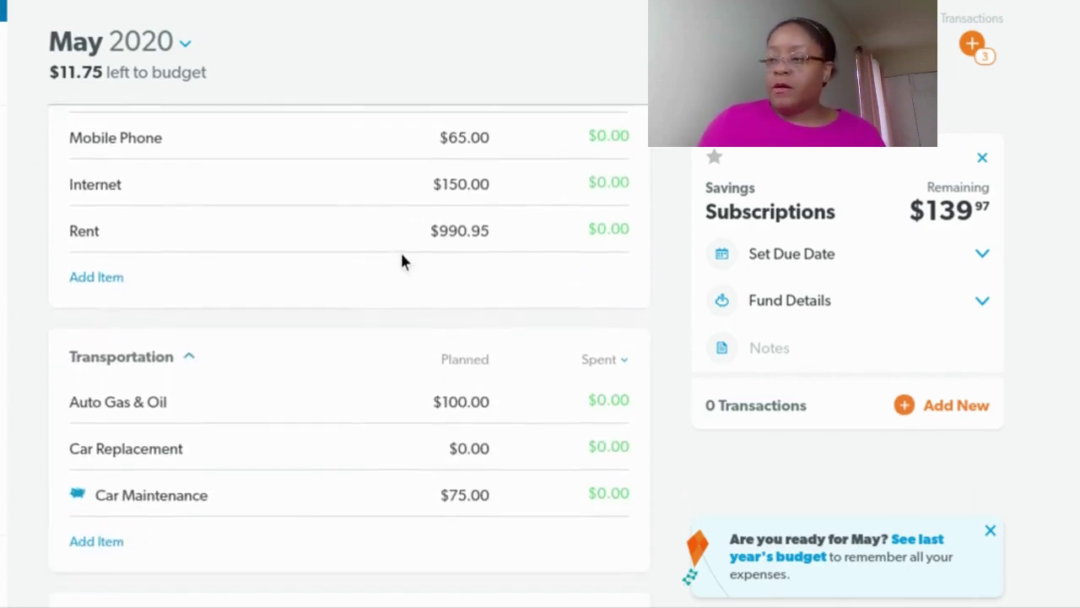
pyautogui.scroll(-4, 400, 258)
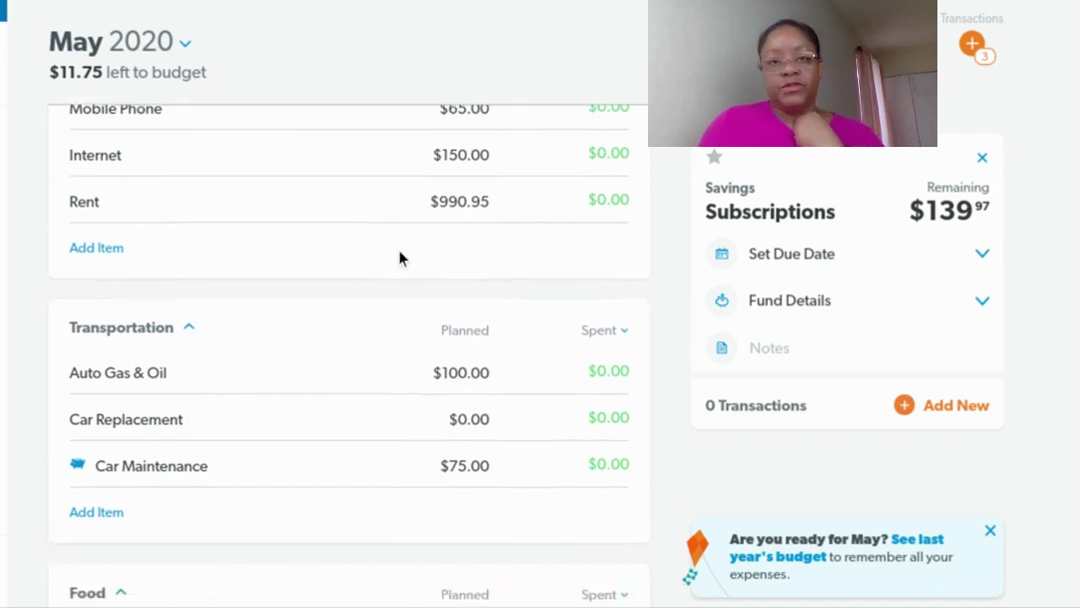
pyautogui.scroll(-1, 400, 258)
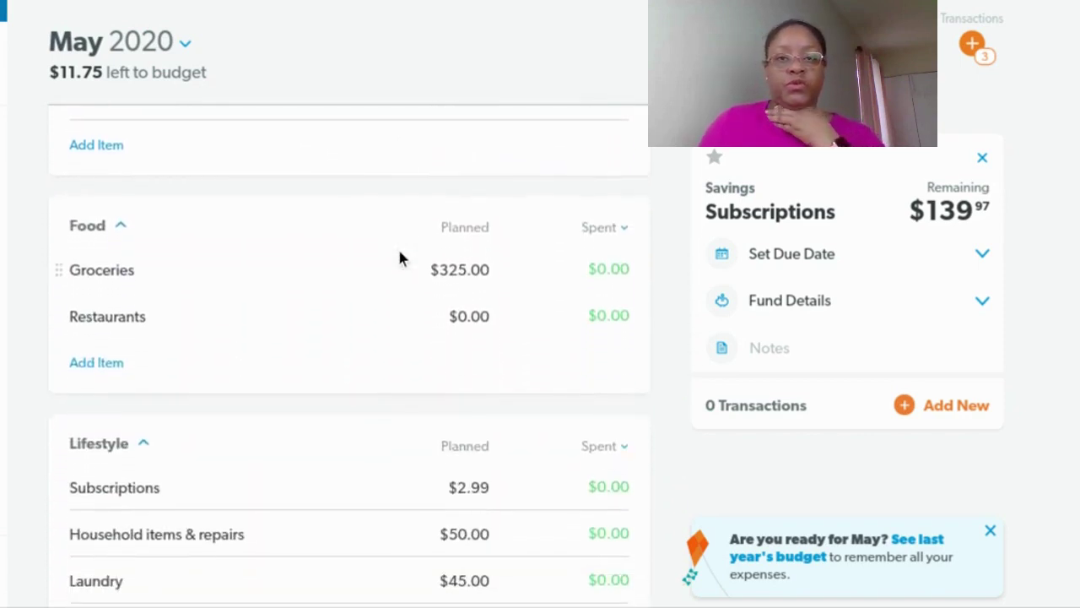
pyautogui.scroll(-3, 402, 268)
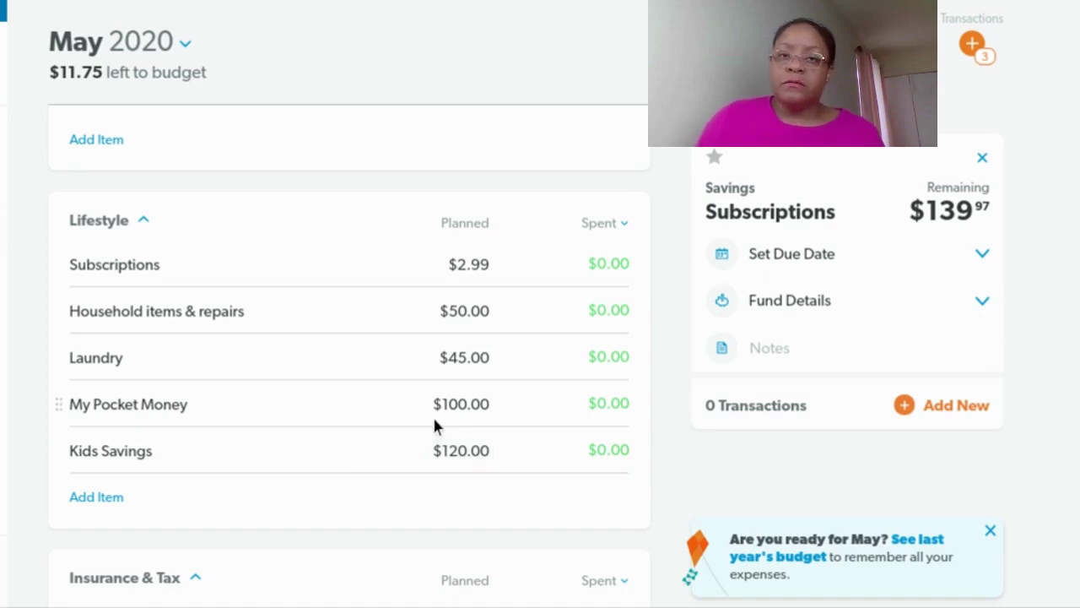
pyautogui.scroll(-2, 434, 422)
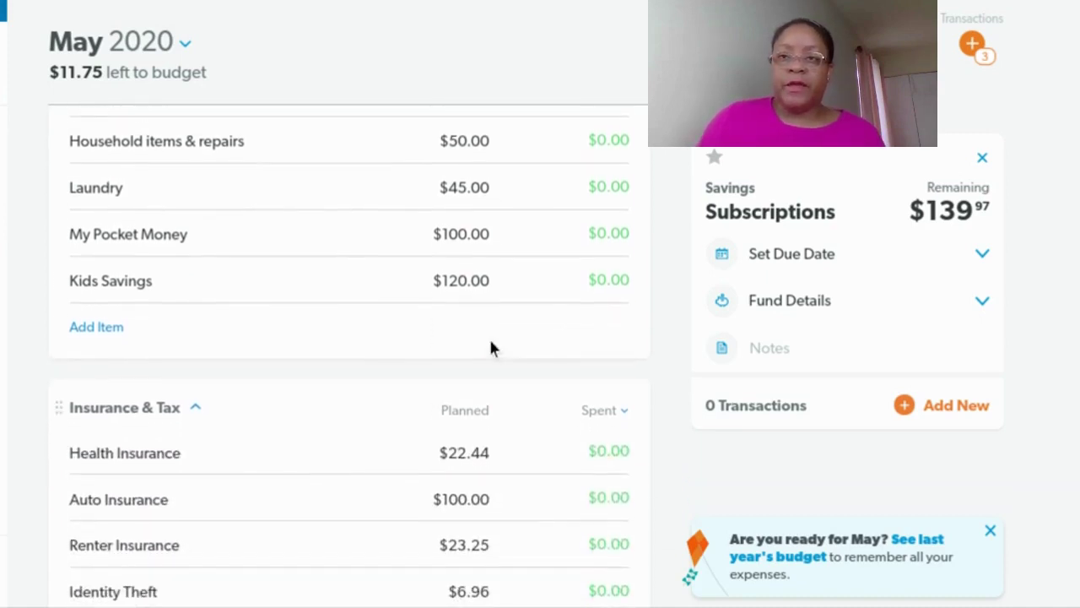
pyautogui.click(981, 158)
pyautogui.scroll(-1, 408, 405)
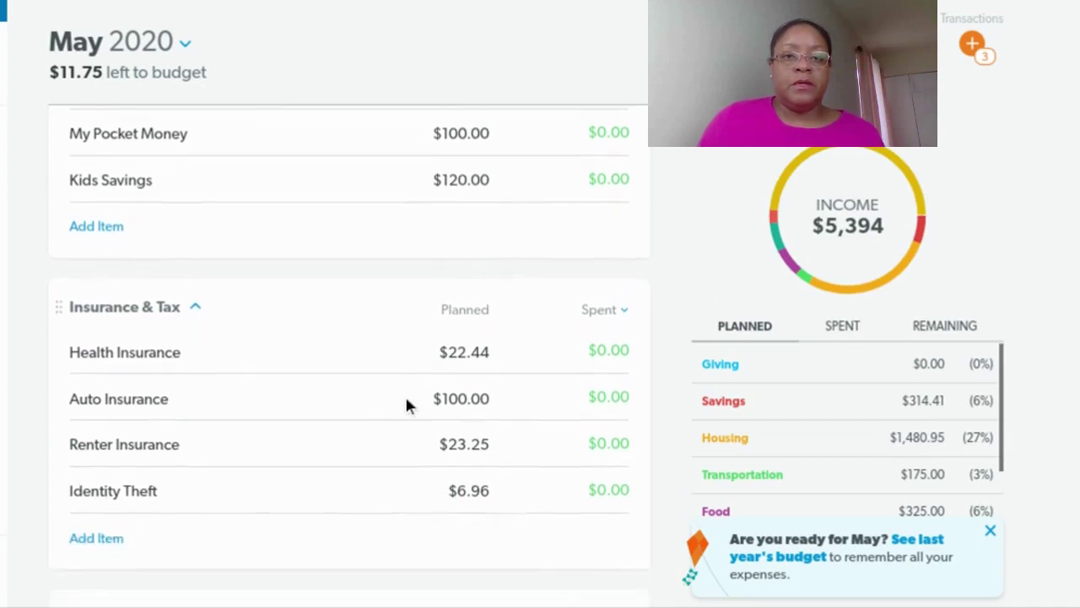
pyautogui.scroll(-1, 404, 393)
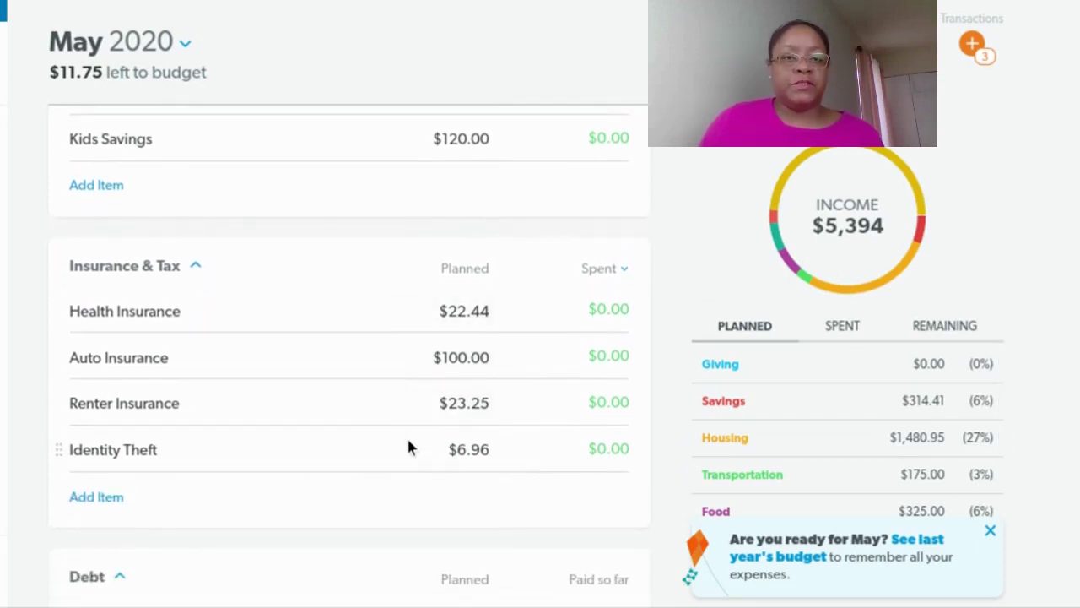
pyautogui.scroll(-5, 409, 443)
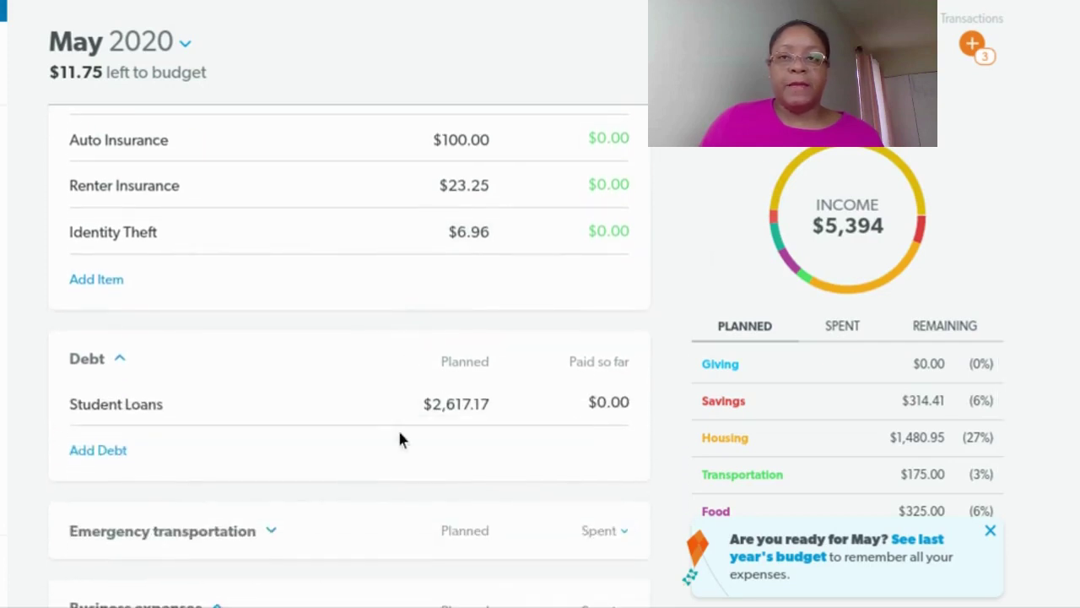
pyautogui.scroll(2, 400, 434)
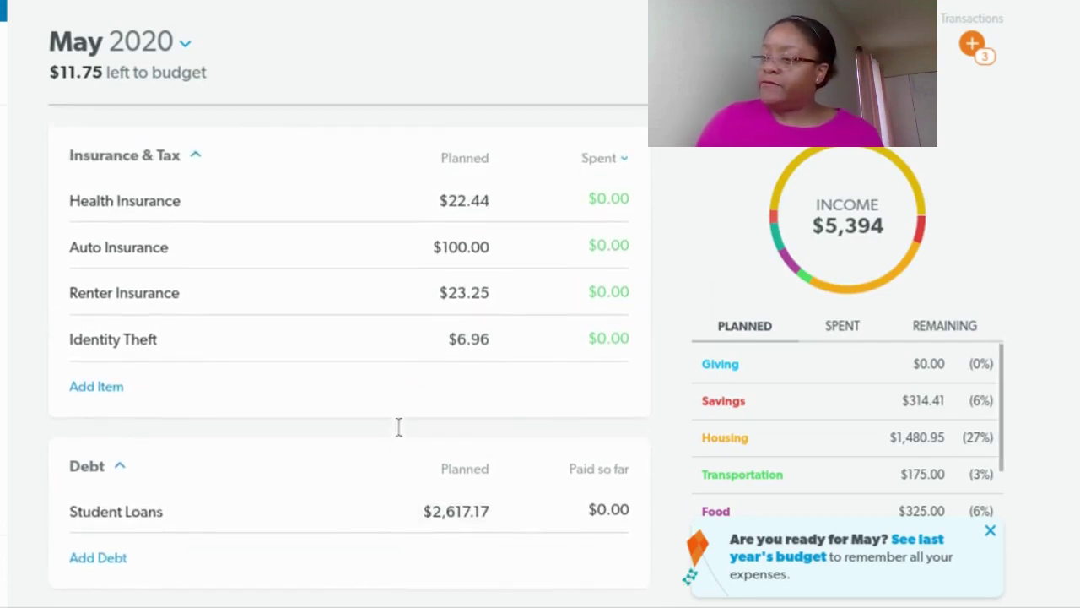
pyautogui.scroll(5, 411, 422)
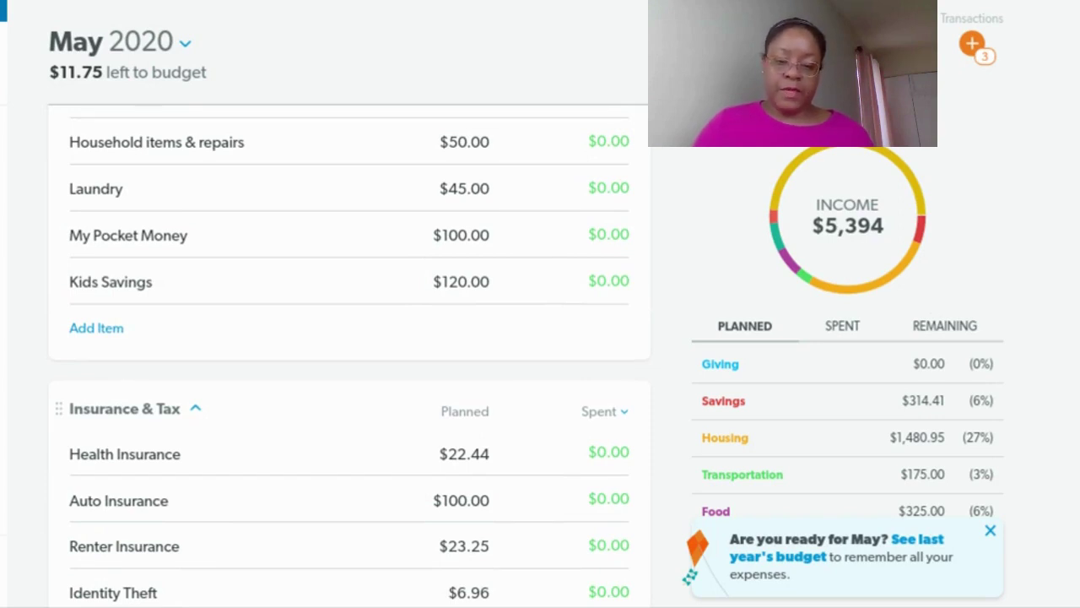
pyautogui.scroll(8, 409, 416)
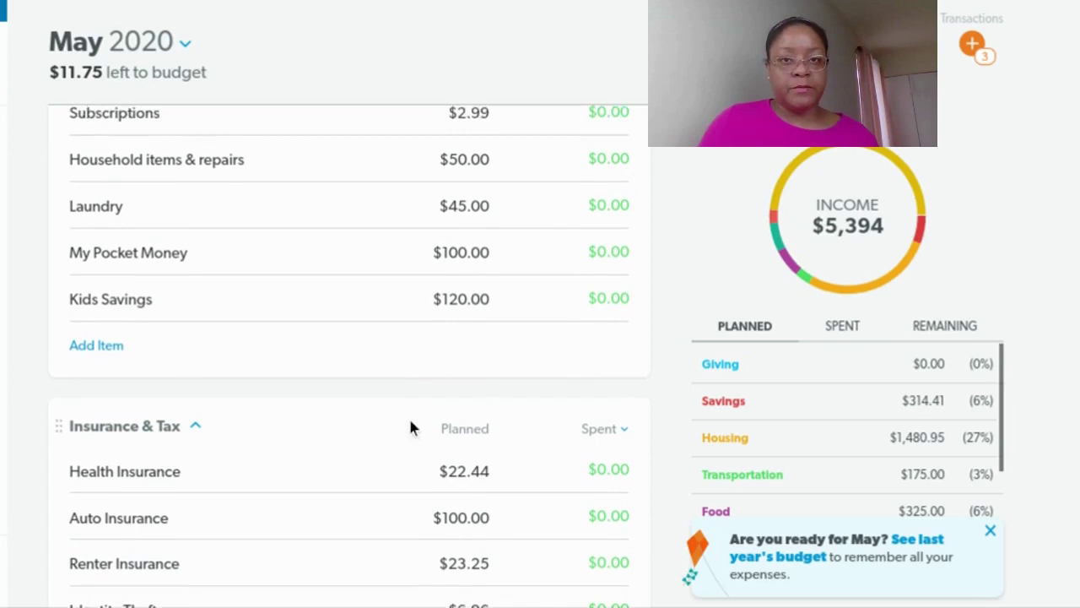
pyautogui.scroll(8, 398, 420)
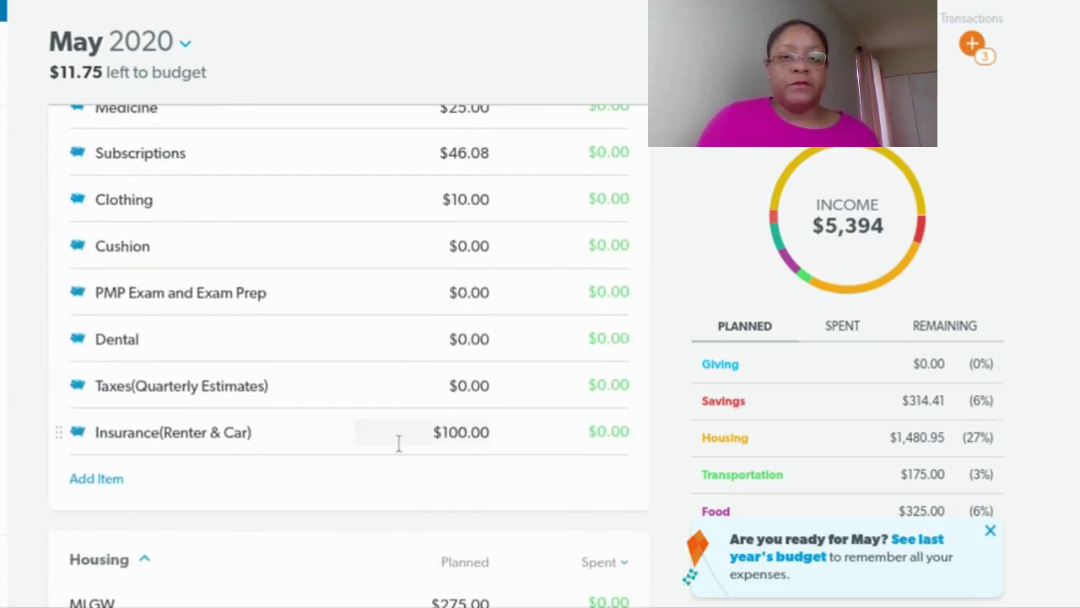
pyautogui.scroll(1, 398, 442)
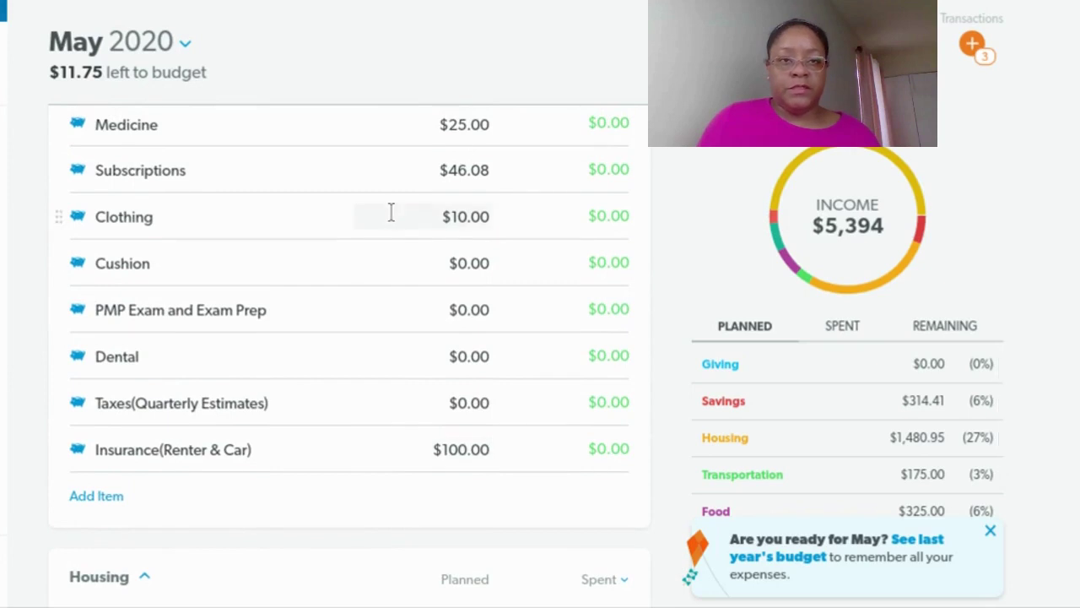
pyautogui.scroll(1, 390, 211)
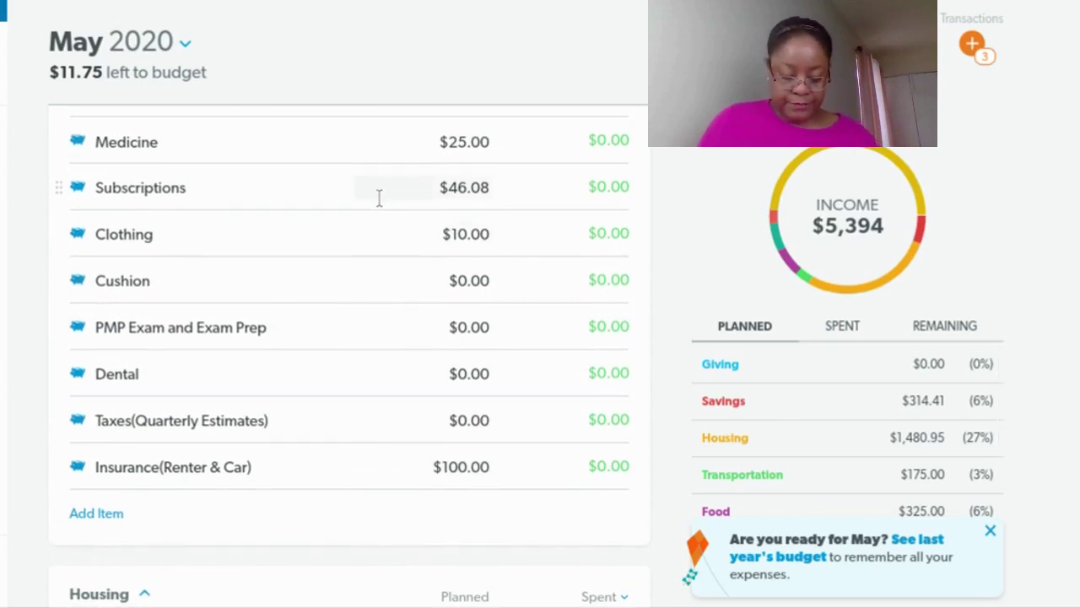
pyautogui.scroll(3, 379, 198)
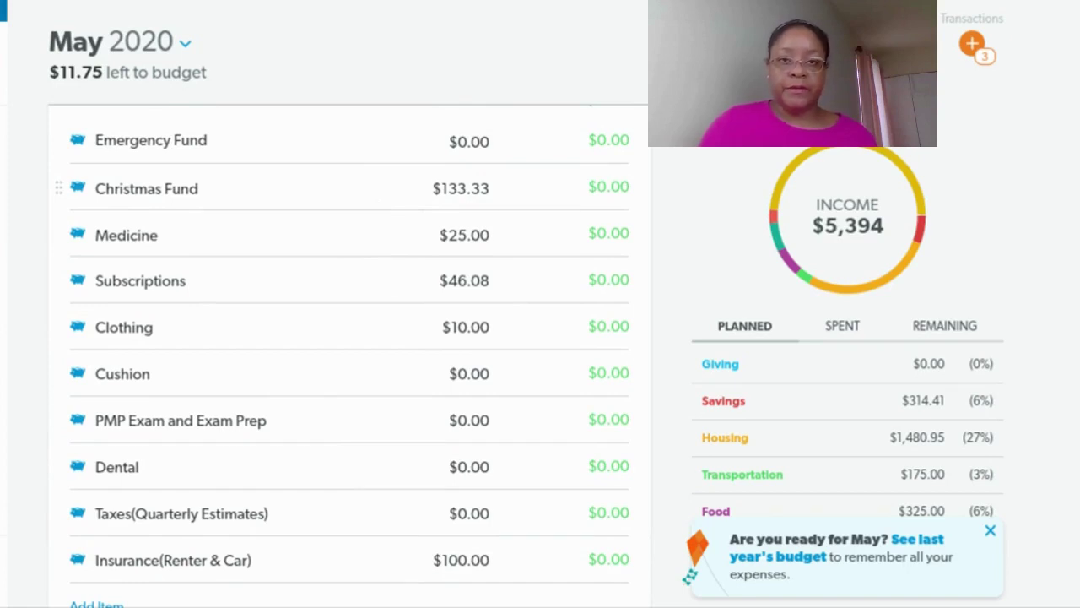
# Set the planned Renter Insurance amount under Insurance & Tax to $25.00 and close the item details
pyautogui.scroll(-5, 399, 195)
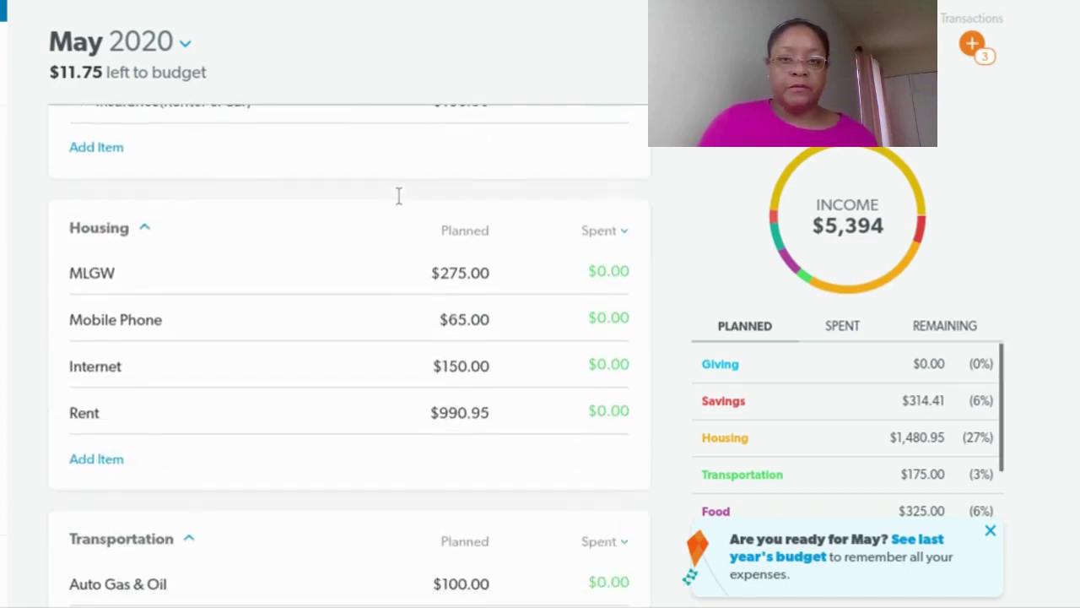
pyautogui.scroll(-1, 399, 195)
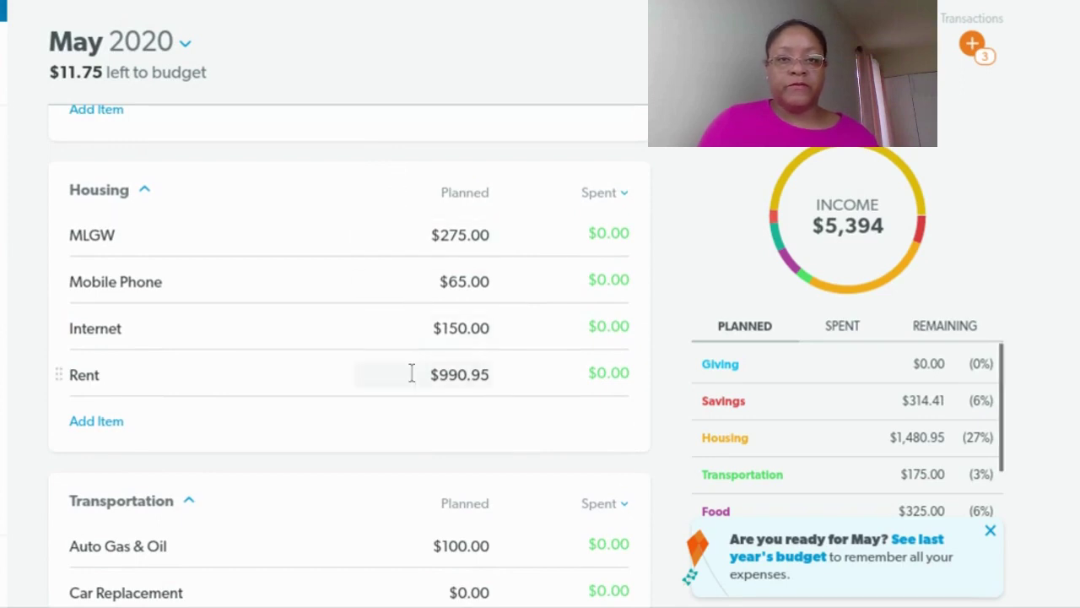
pyautogui.scroll(-2, 411, 372)
pyautogui.scroll(-2, 409, 371)
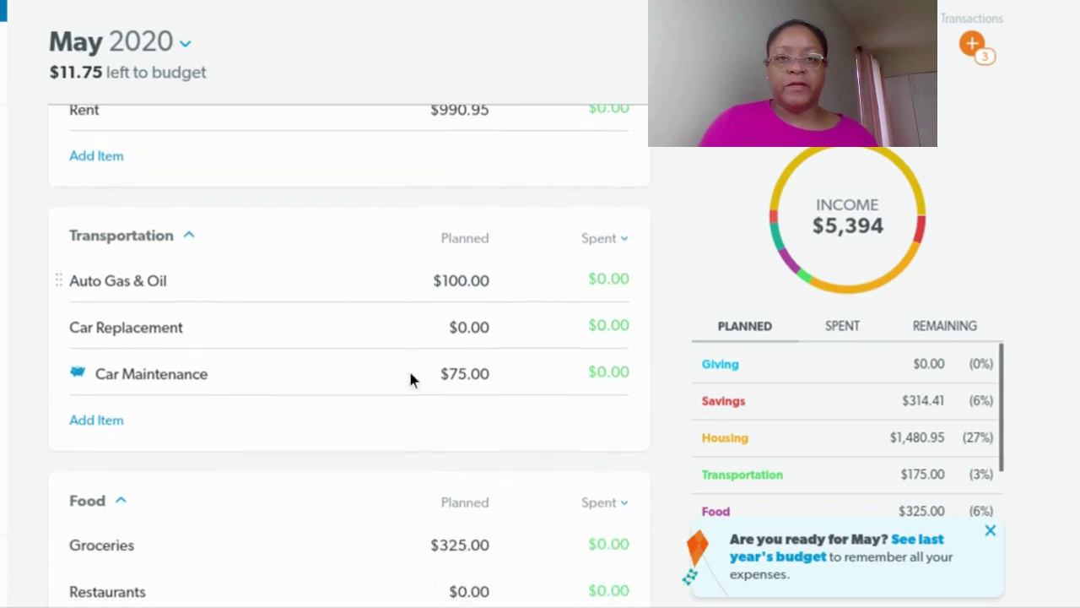
pyautogui.scroll(-6, 407, 370)
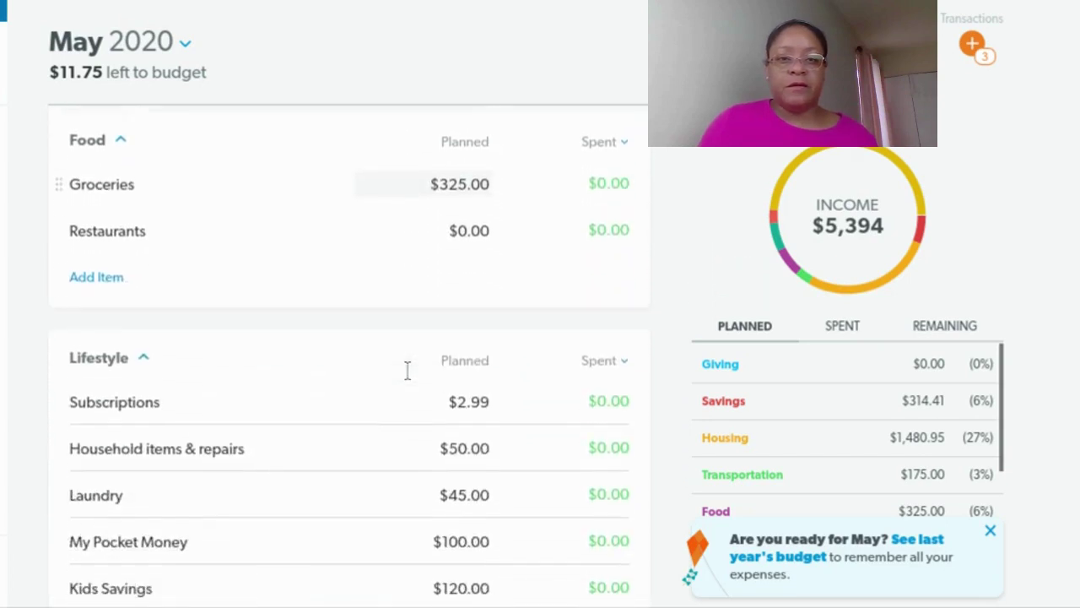
pyautogui.scroll(-3, 404, 365)
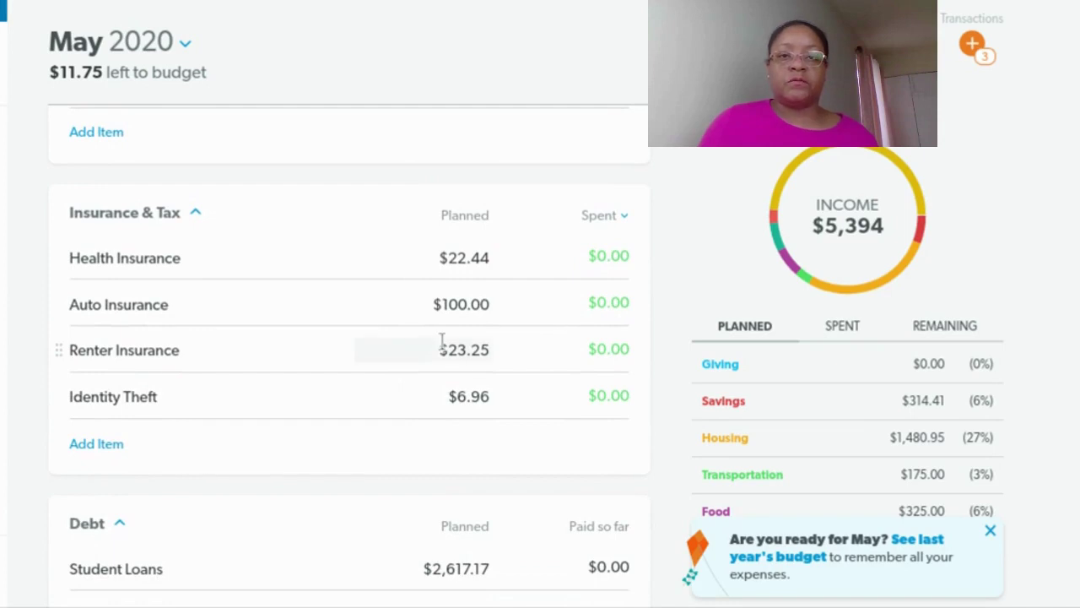
pyautogui.click(442, 341)
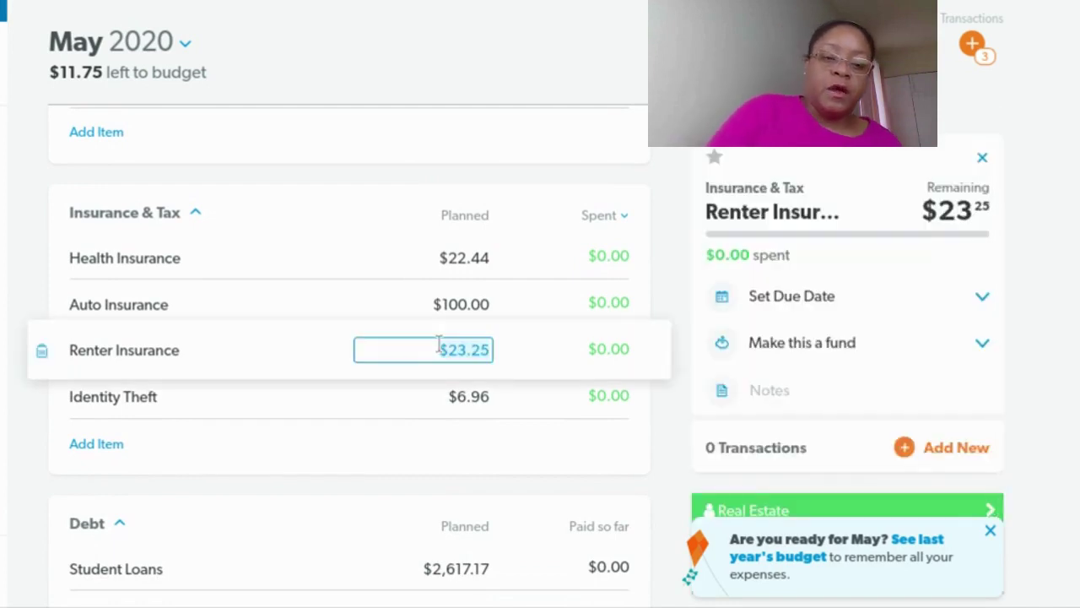
pyautogui.write('25.00')
pyautogui.press('Tab')
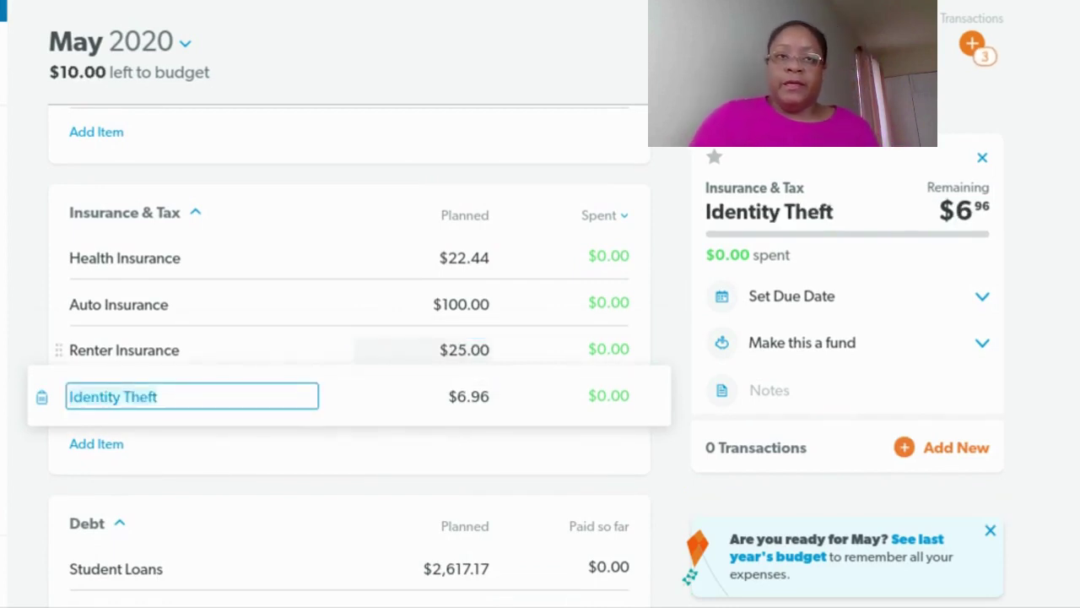
pyautogui.click(986, 156)
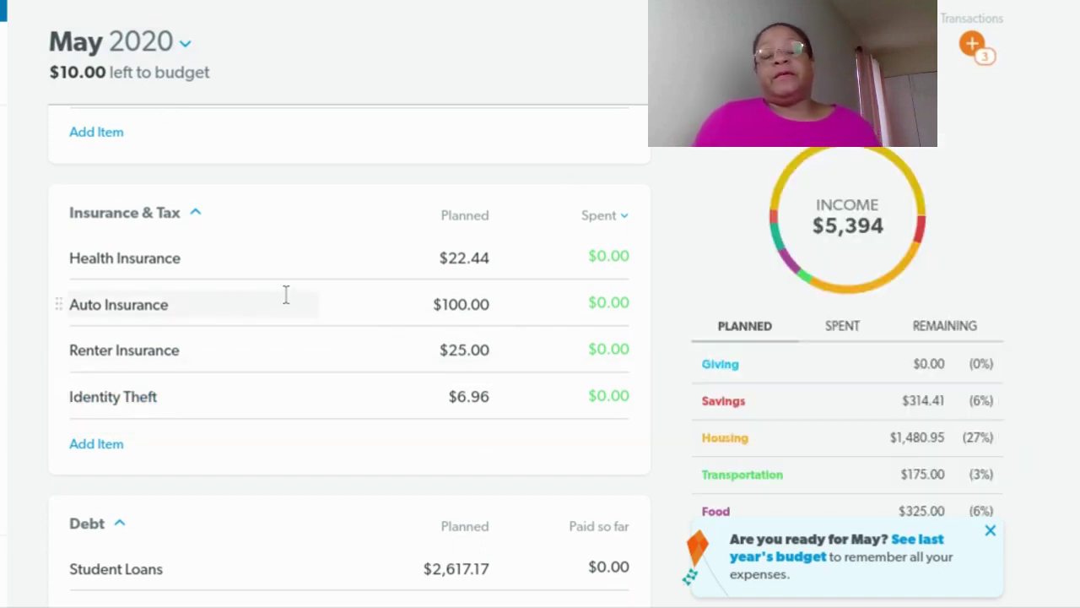
# Set the planned Student Loans payment in the Debt category to $2,627.00
pyautogui.scroll(-6, 292, 287)
pyautogui.scroll(3, 293, 280)
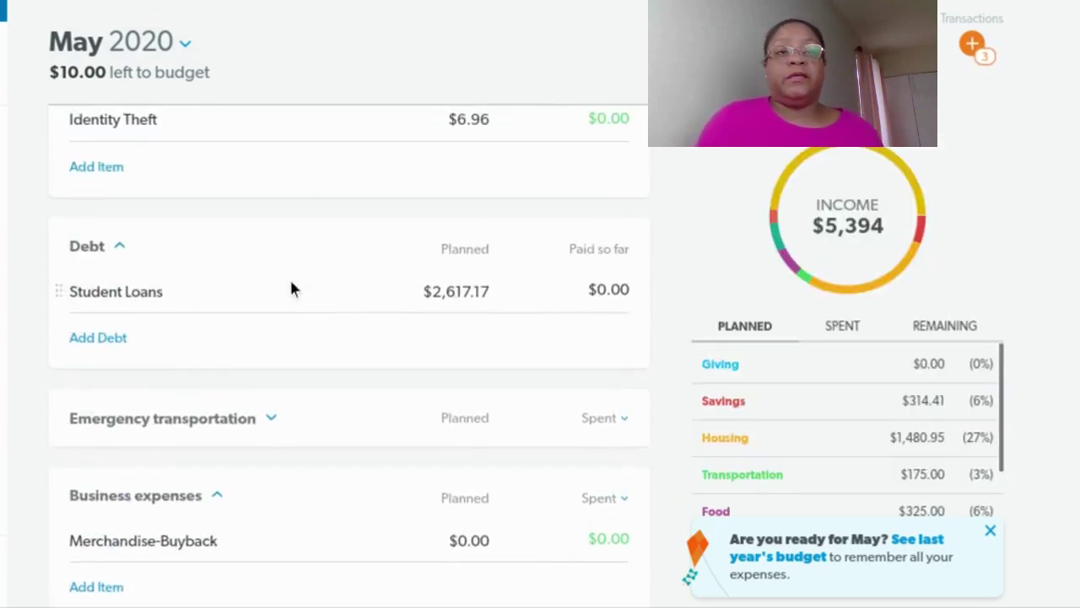
pyautogui.click(459, 290)
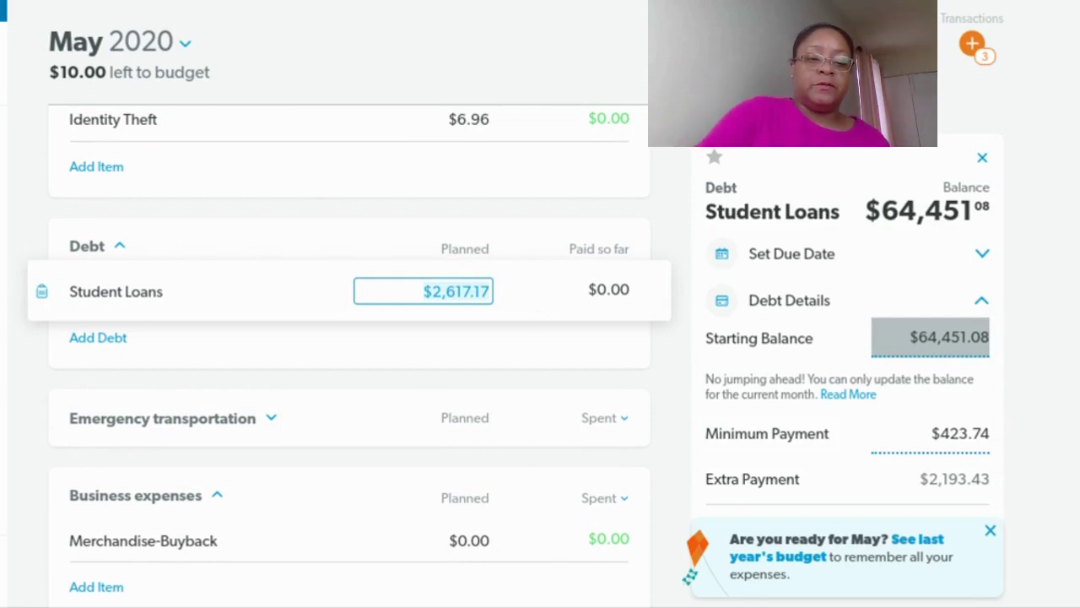
pyautogui.write('261')
pyautogui.press('BackSpace')
pyautogui.write('27')
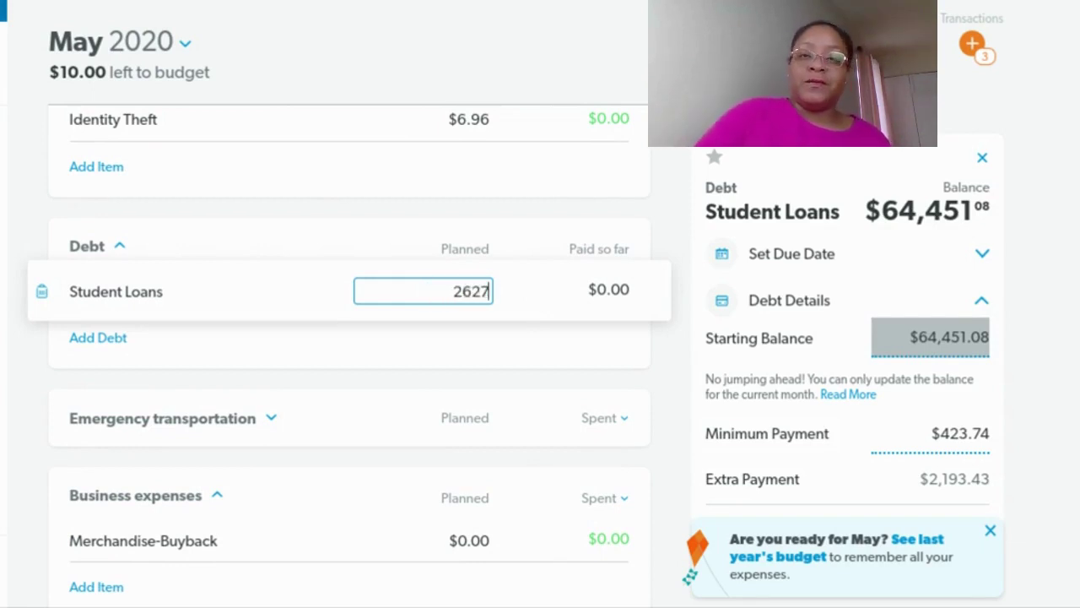
pyautogui.write('.00')
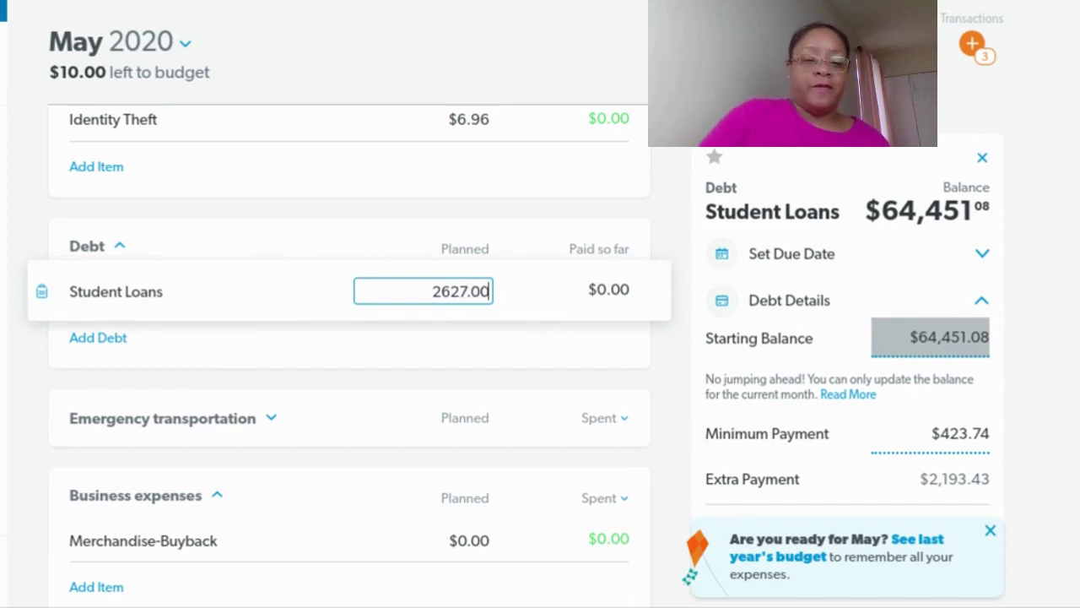
pyautogui.press('Tab')
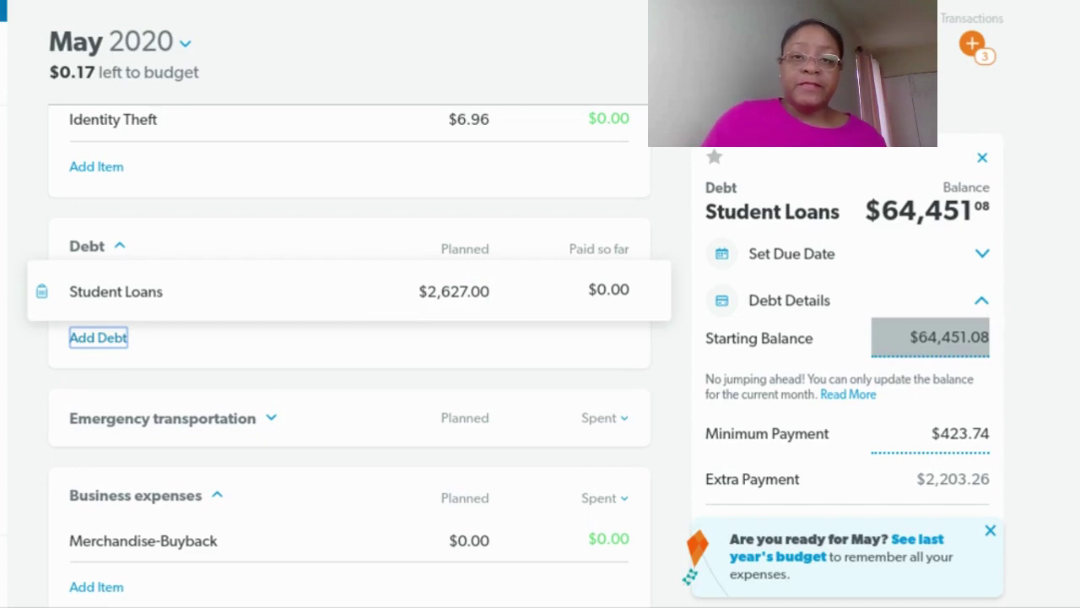
# Change the planned Student Loans payment to $2,627.17 and review its debt details
pyautogui.click(499, 289)
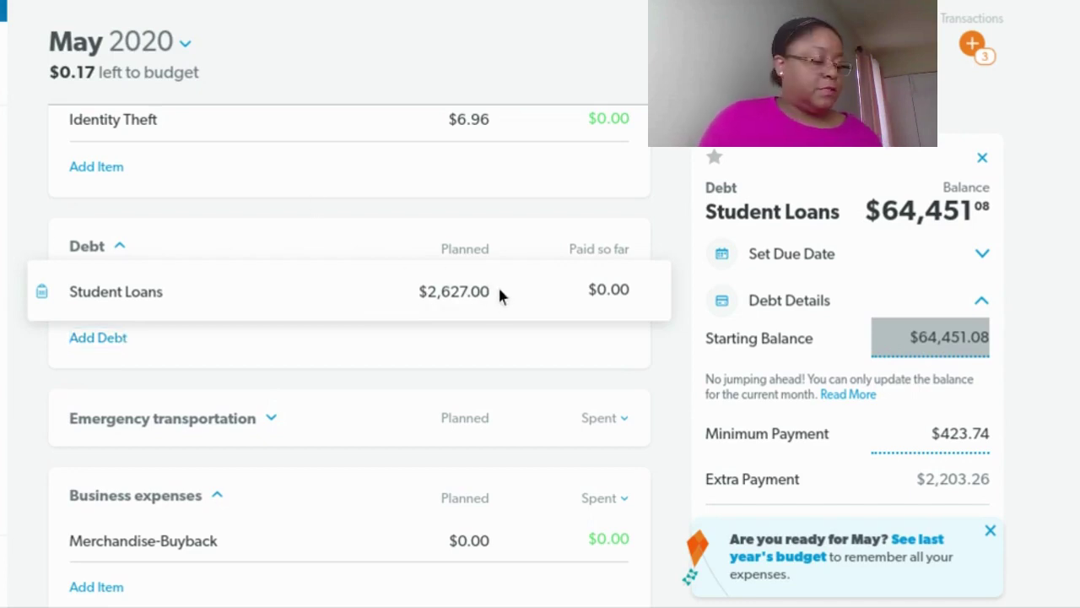
pyautogui.click(492, 291)
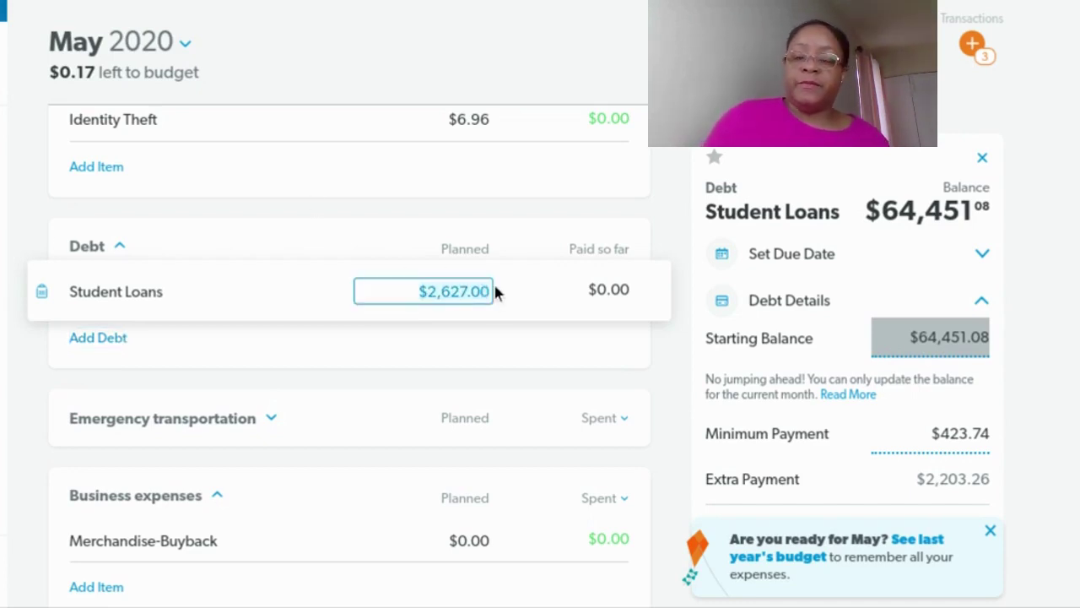
pyautogui.click(491, 291)
pyautogui.press('BackSpace')
pyautogui.press('BackSpace')
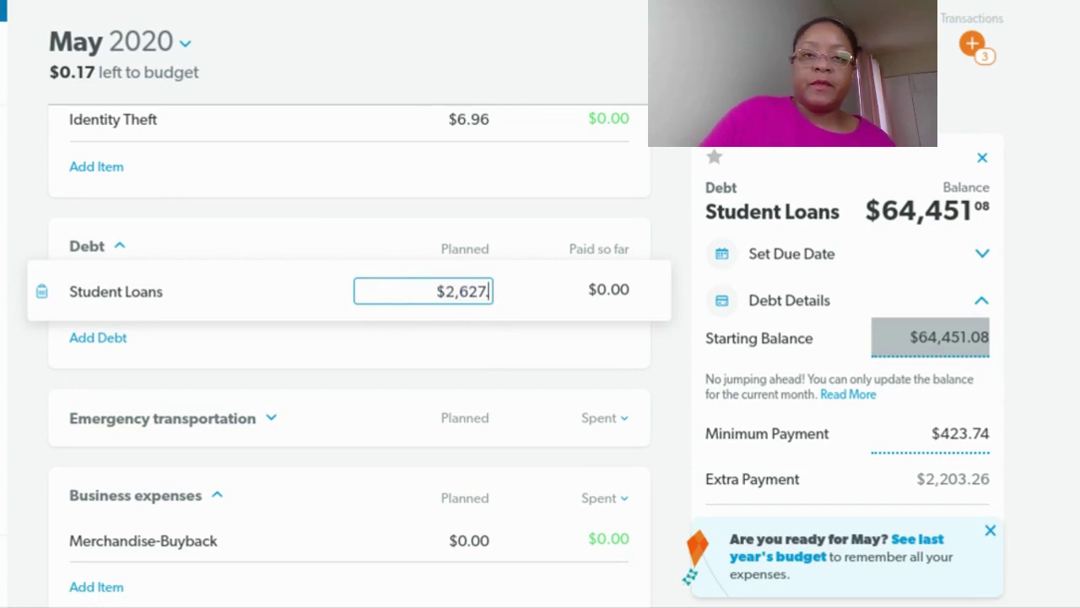
pyautogui.write('17')
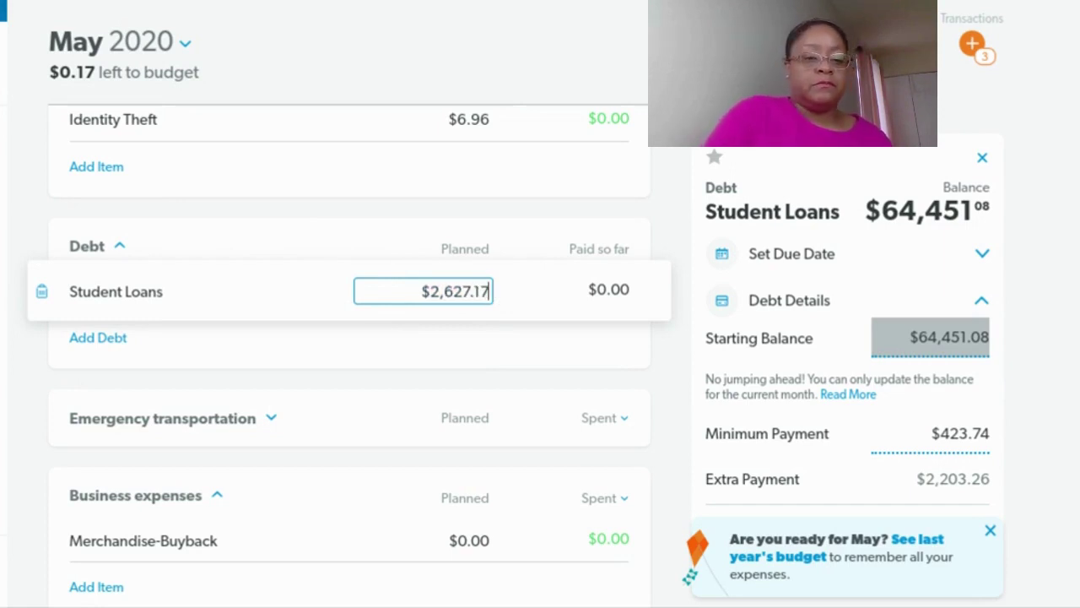
pyautogui.press('Tab')
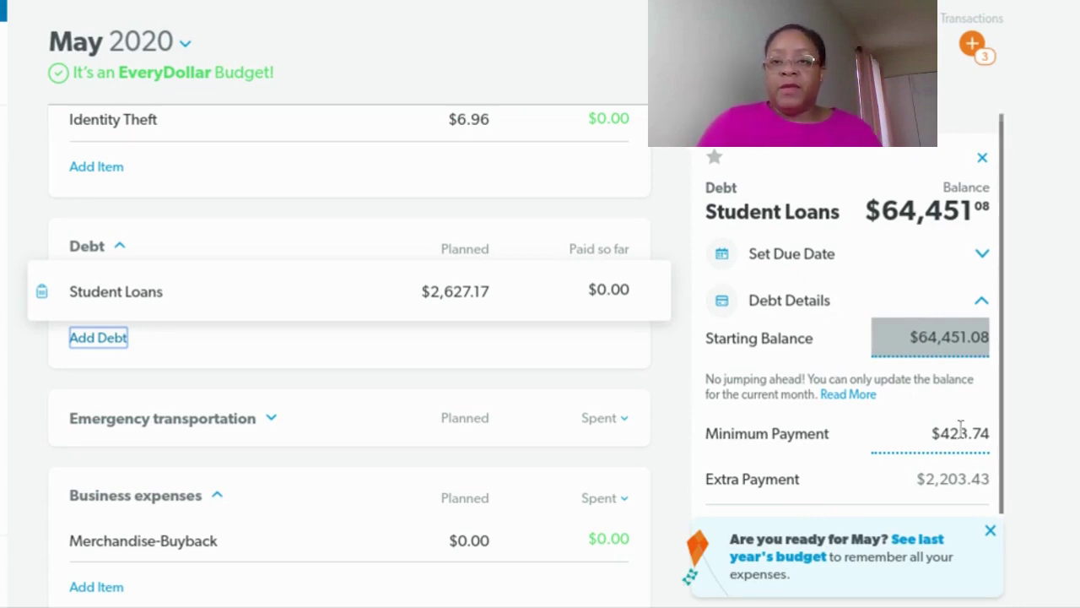
pyautogui.scroll(-2, 901, 466)
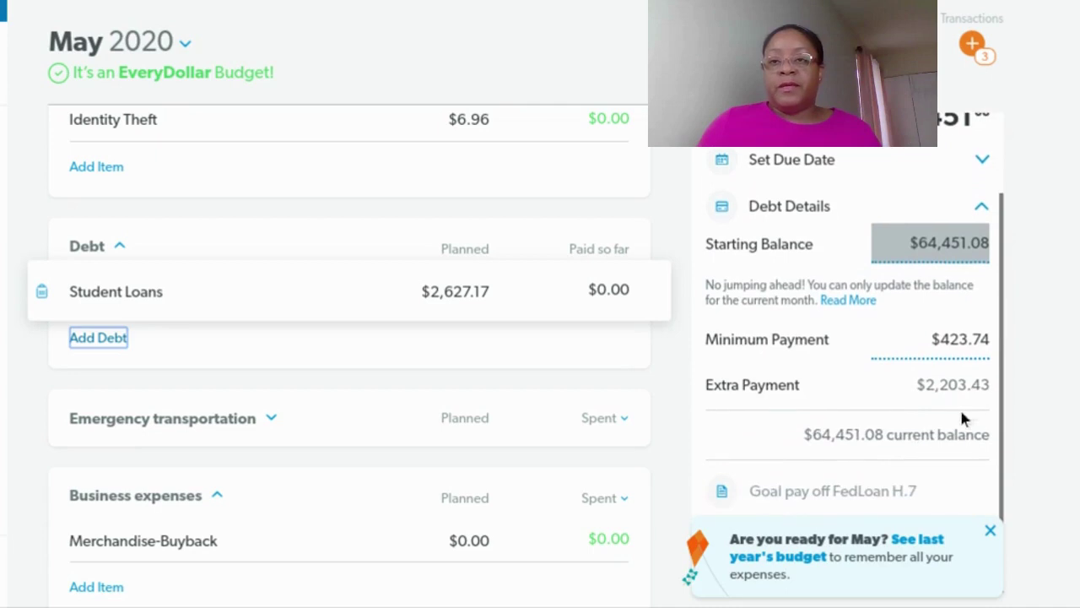
# Reopen the Student Loans details in the Debt category and change its note to "Goal pay off FedLoan K.4 June2020"
pyautogui.scroll(-2, 913, 409)
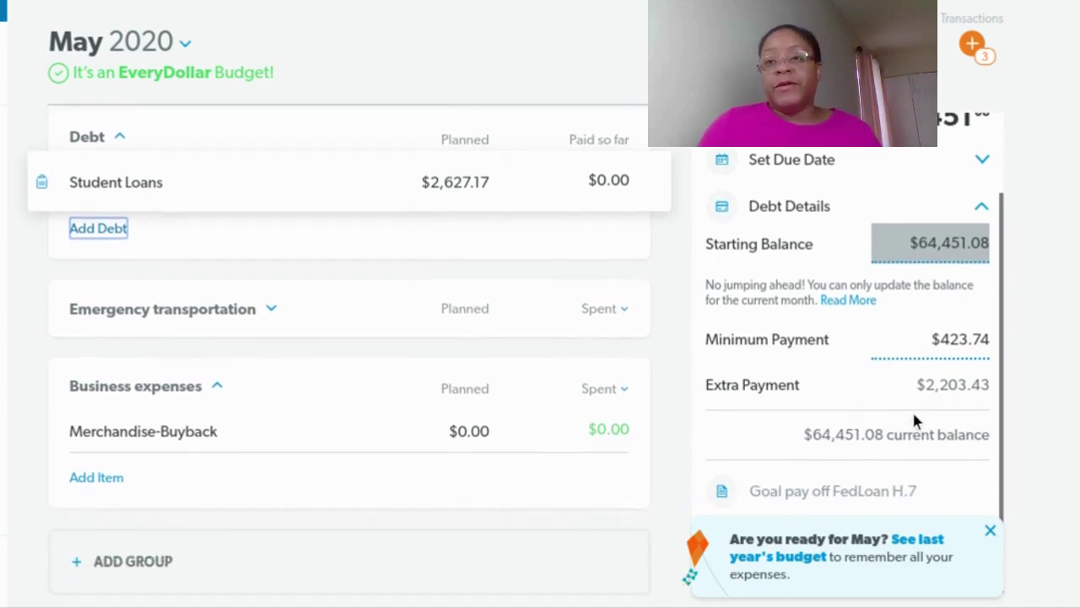
pyautogui.scroll(2, 958, 215)
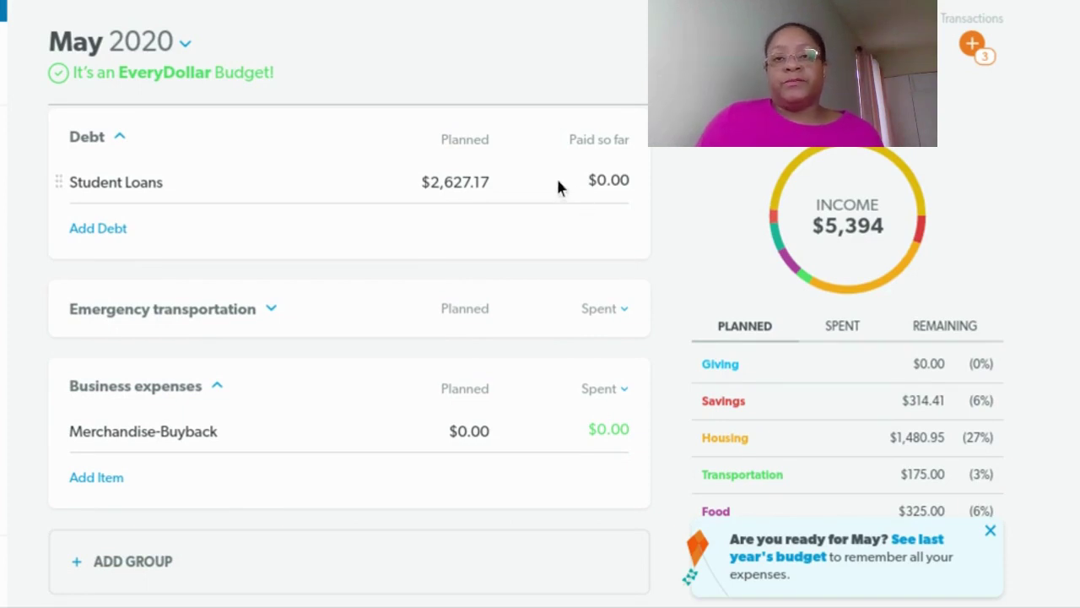
pyautogui.click(508, 180)
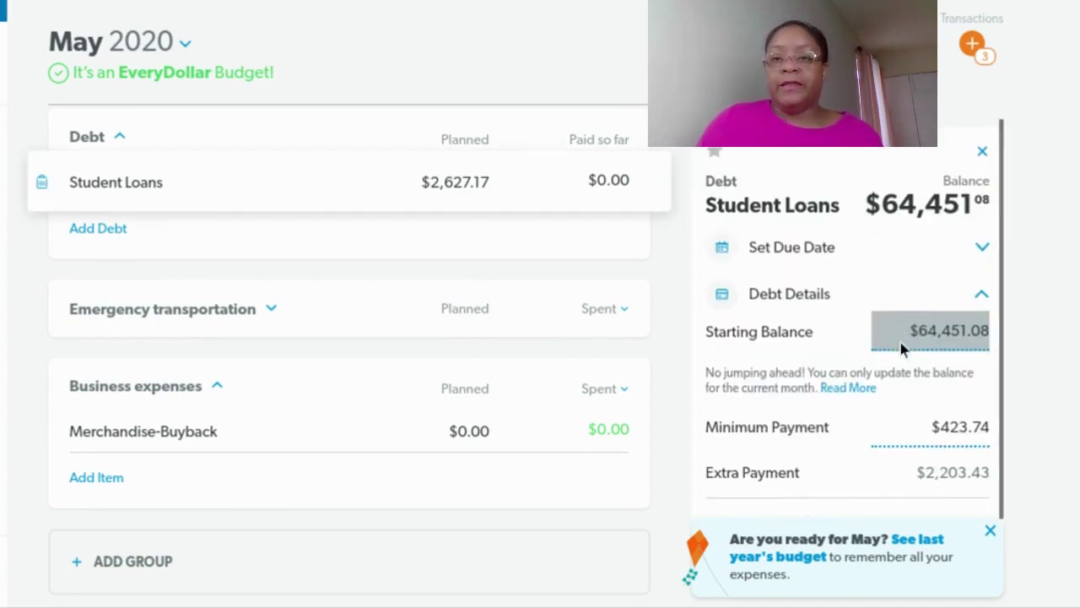
pyautogui.scroll(-1, 902, 340)
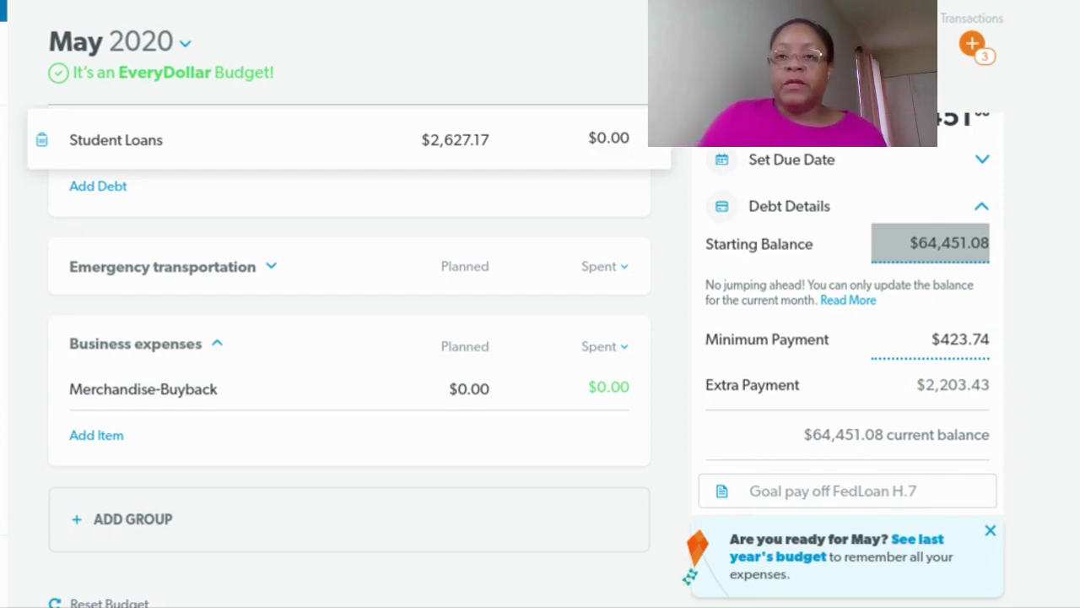
pyautogui.click(932, 490)
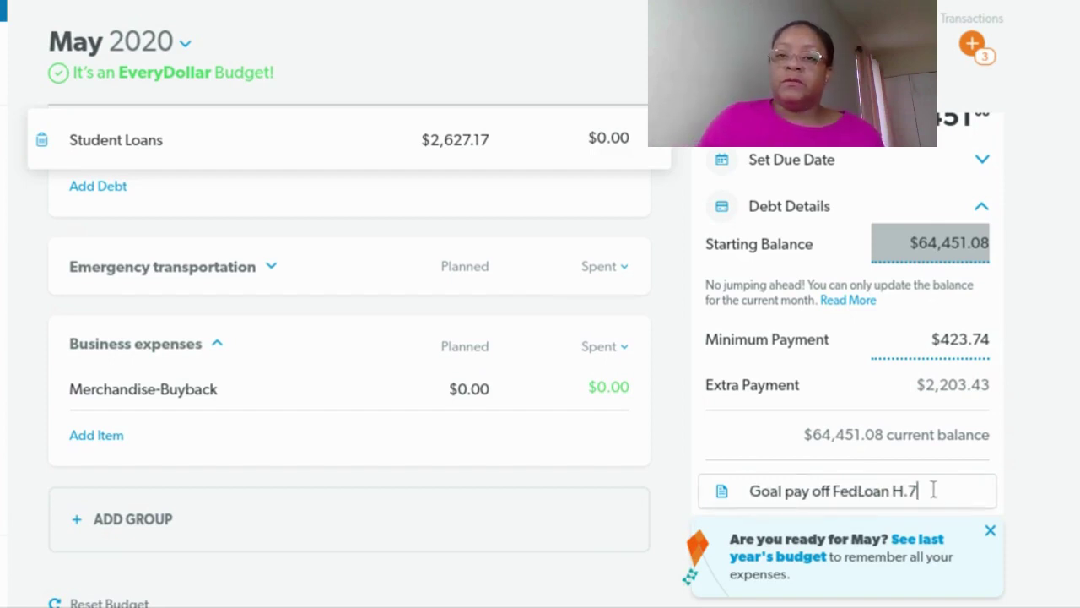
pyautogui.press('BackSpace')
pyautogui.press('BackSpace')
pyautogui.press('BackSpace')
pyautogui.press('BackSpace')
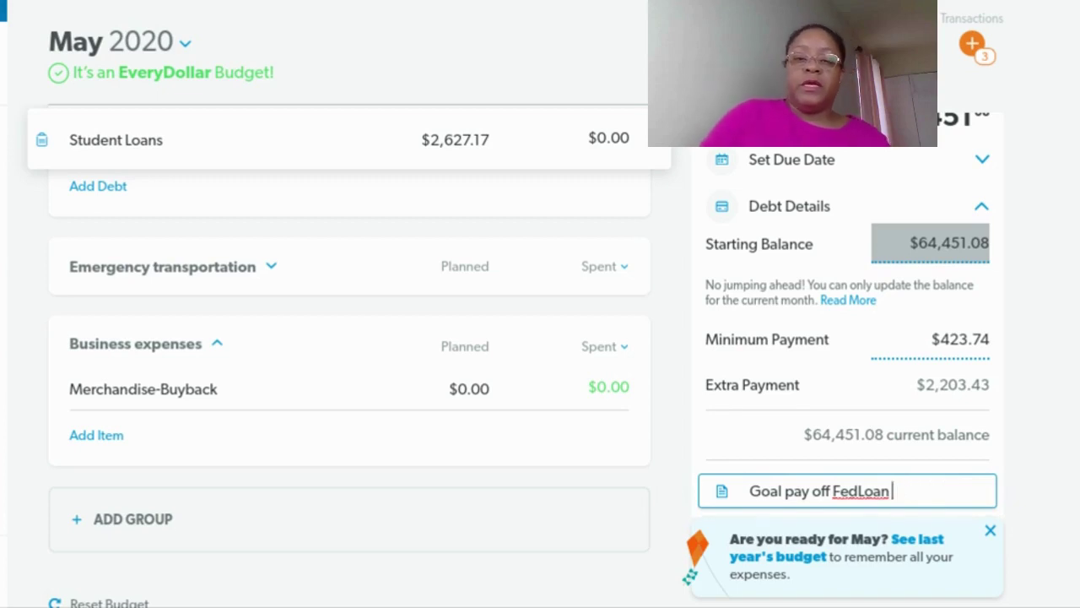
pyautogui.write('K.4')
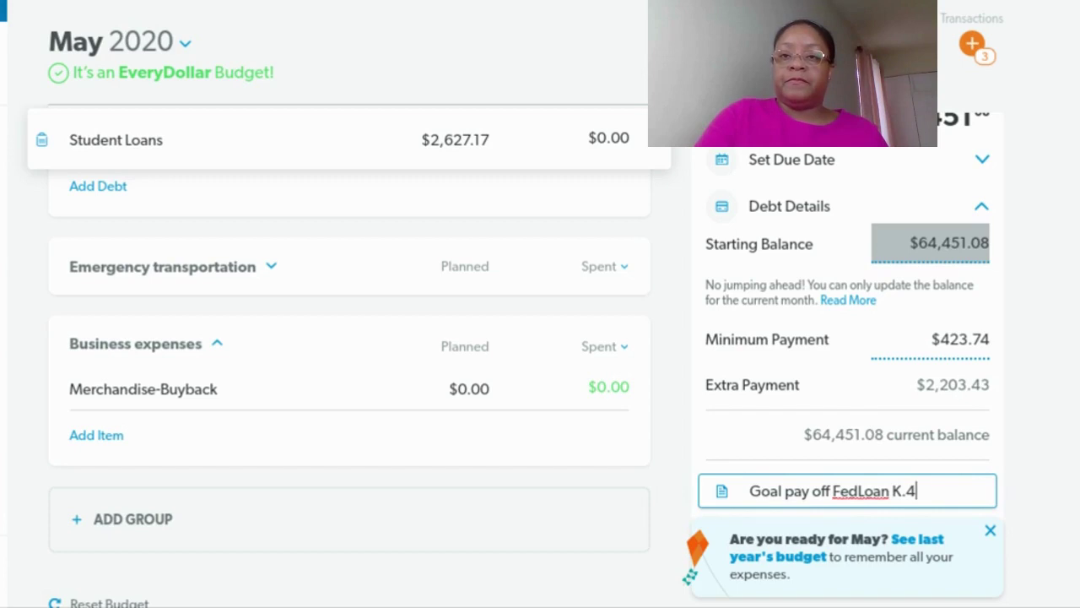
pyautogui.write(' June2020')
pyautogui.press('Return')
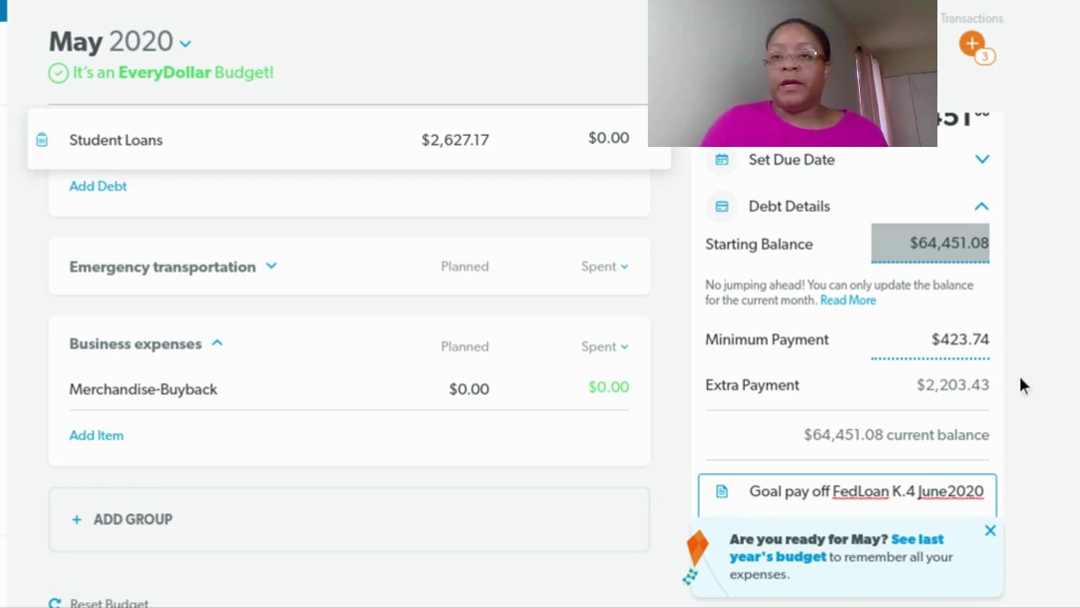
pyautogui.scroll(-2, 1018, 373)
pyautogui.scroll(-1, 940, 402)
pyautogui.click(971, 500)
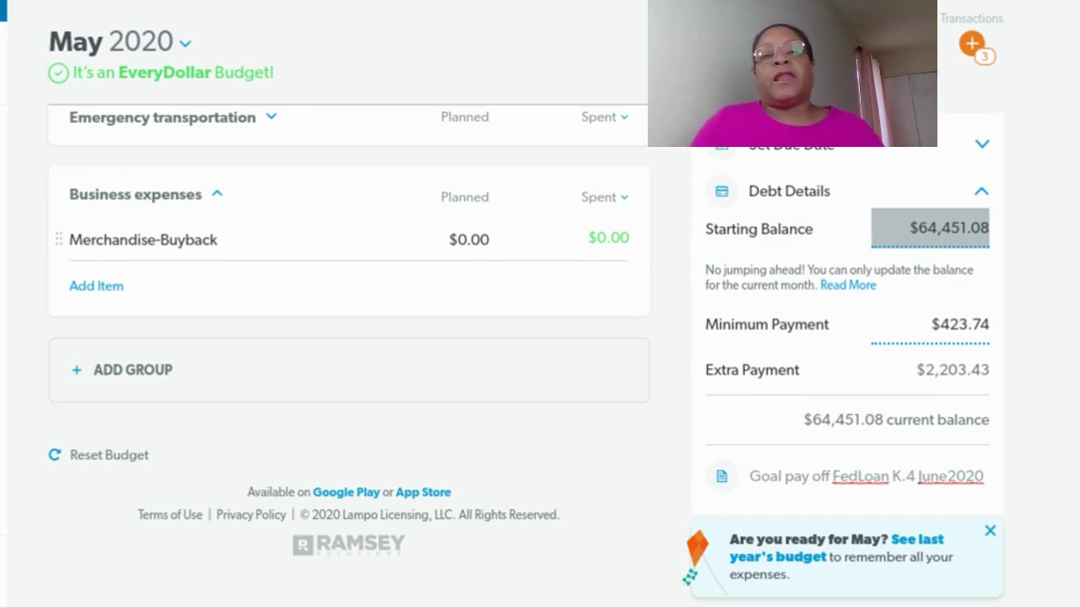
# Close the Student Loans details and switch from the May budget to the April 2020 budget
pyautogui.scroll(1, 279, 222)
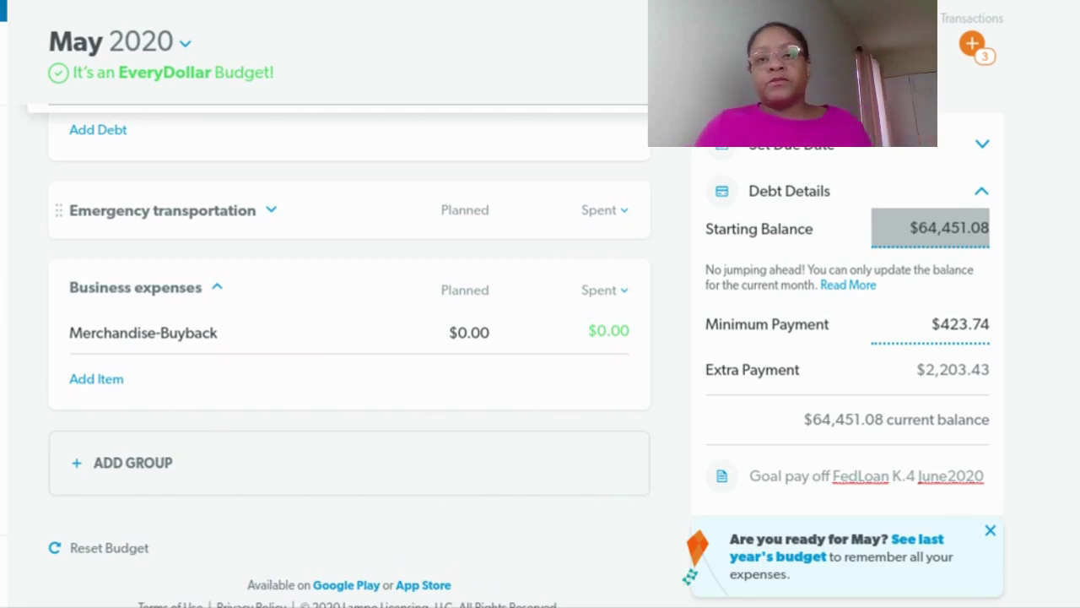
pyautogui.scroll(3, 244, 249)
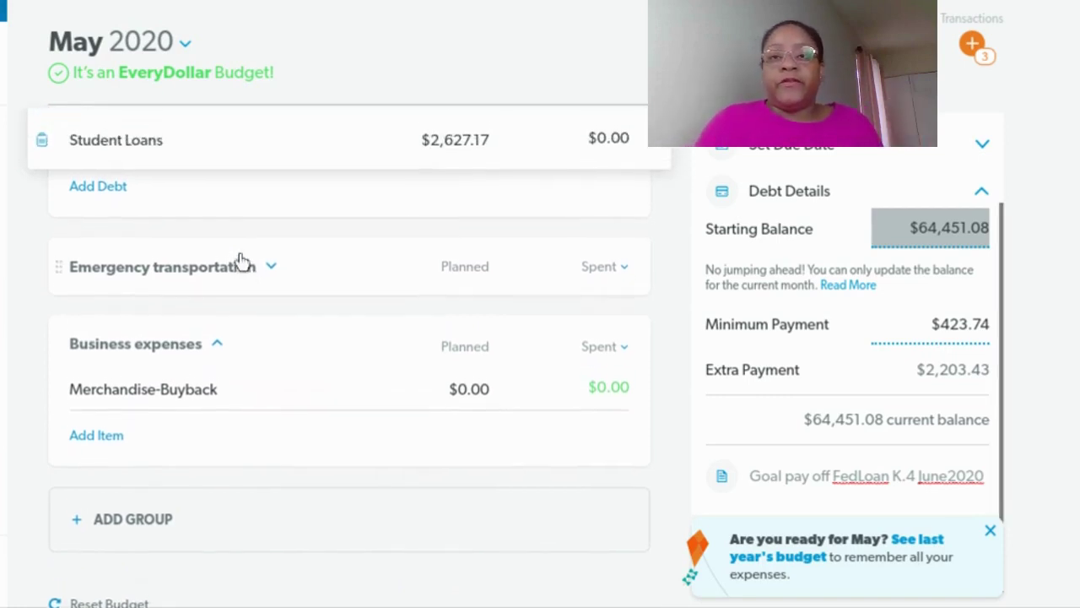
pyautogui.scroll(1, 855, 265)
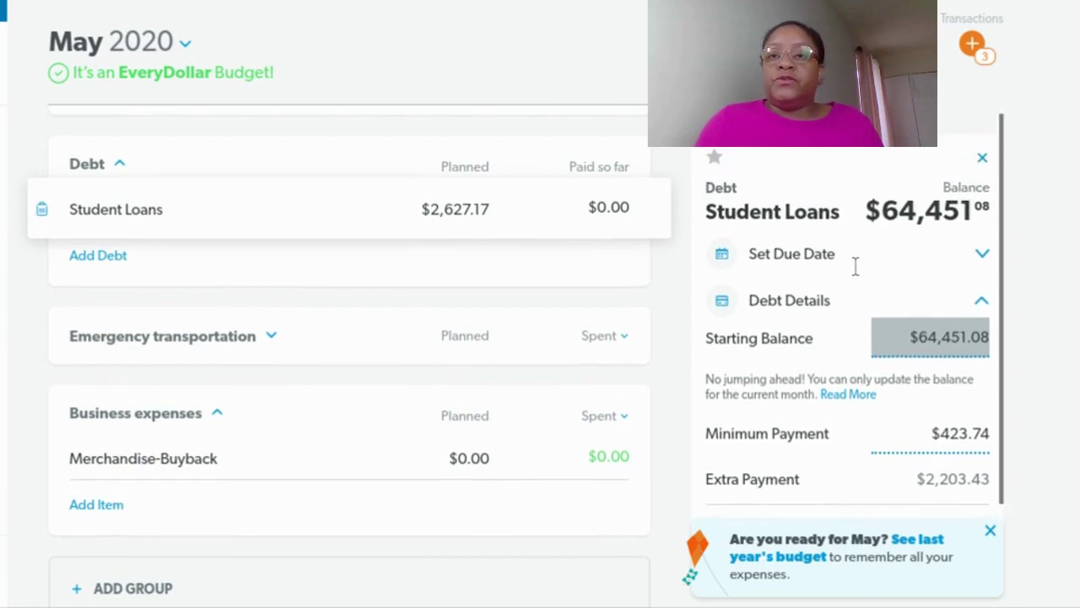
pyautogui.click(979, 162)
pyautogui.scroll(15, 388, 358)
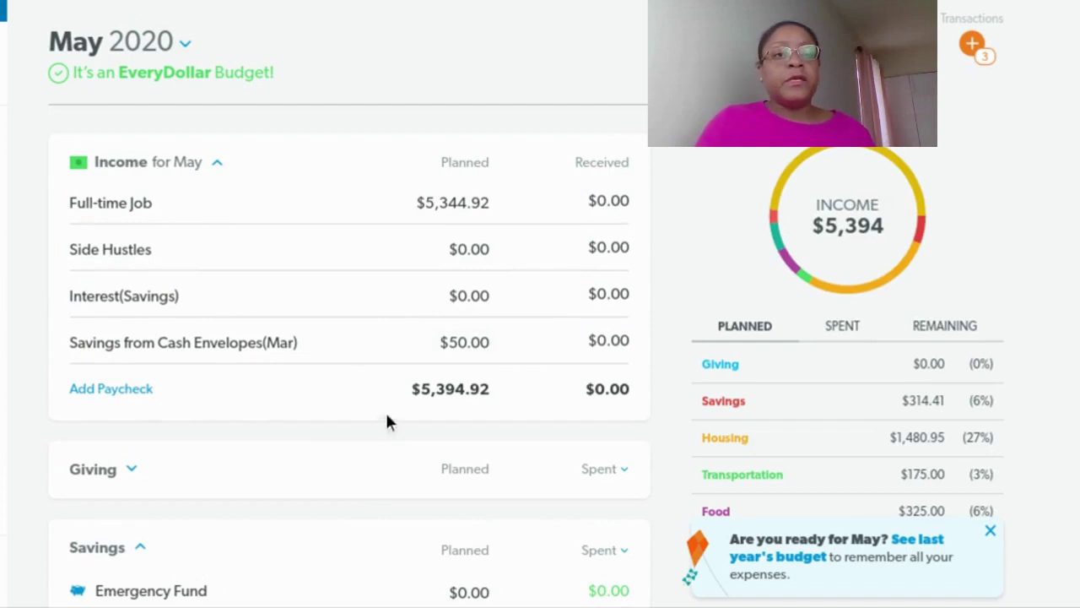
pyautogui.click(186, 44)
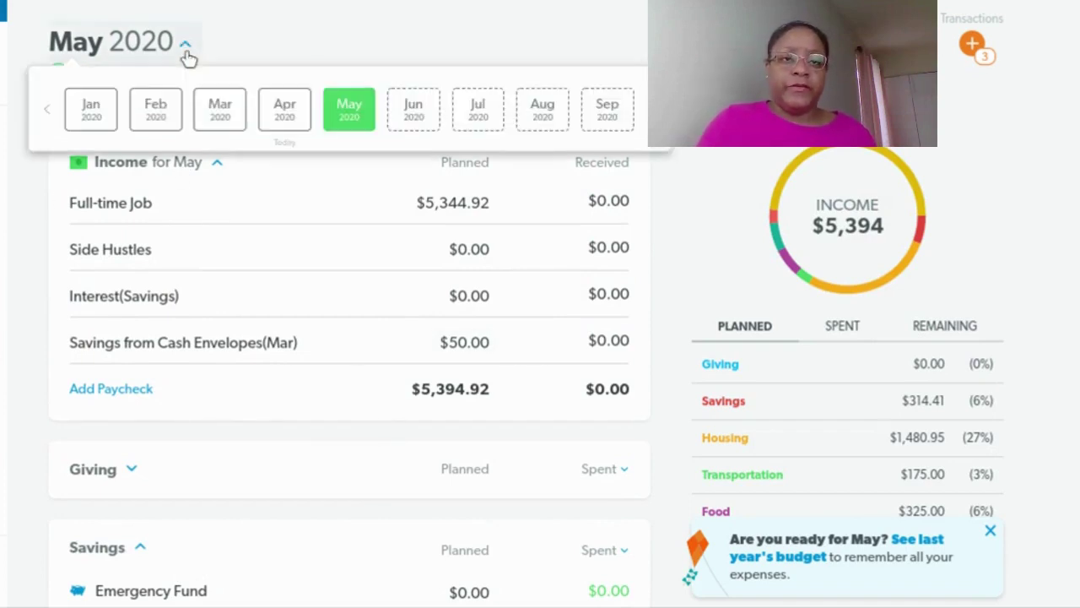
pyautogui.click(280, 116)
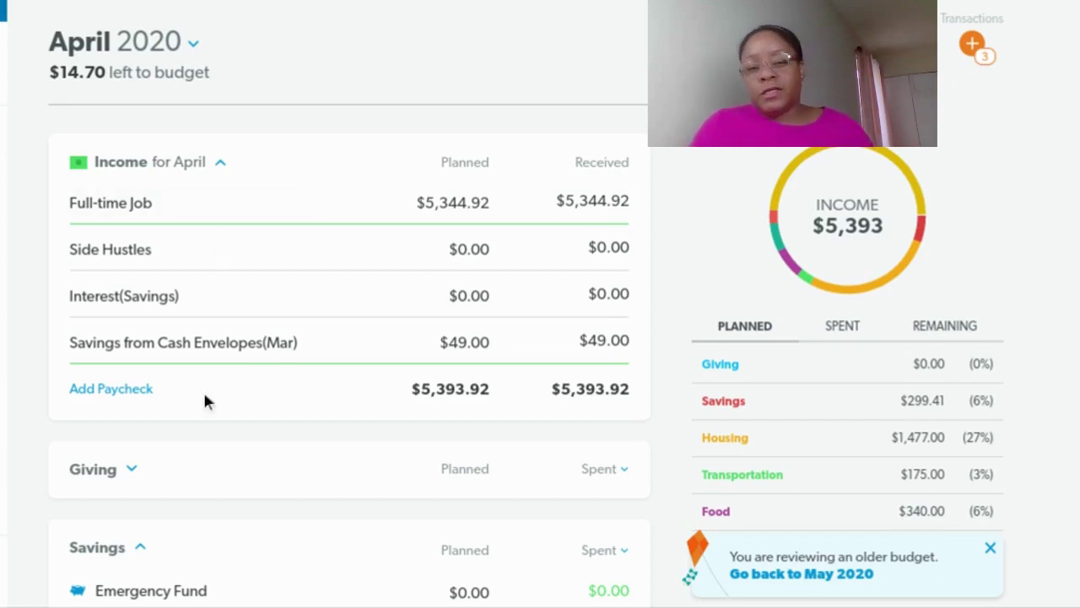
# View the details of the MLGW item in April's Housing category and close them again
pyautogui.scroll(-10, 205, 400)
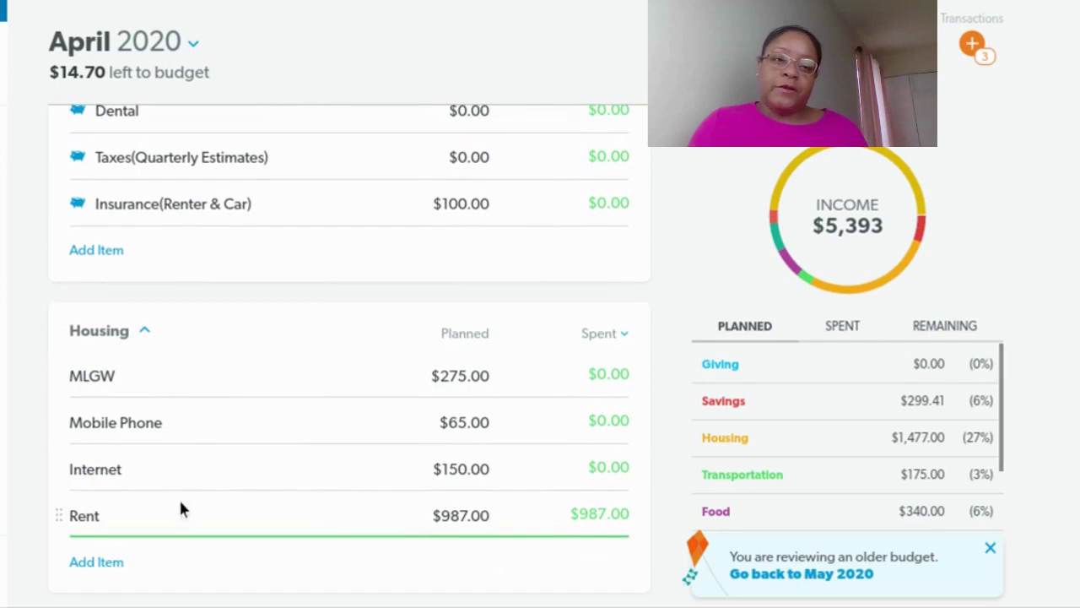
pyautogui.click(174, 375)
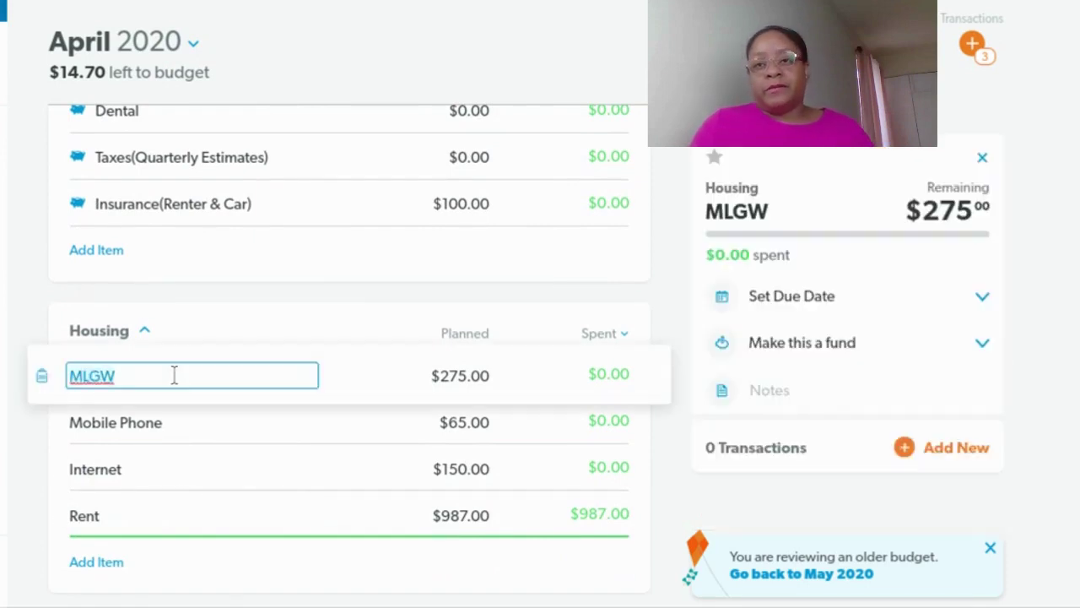
pyautogui.click(982, 157)
# Show the new transactions for April and start assigning the Sprint transaction of $65.00 to a Housing item
pyautogui.click(981, 54)
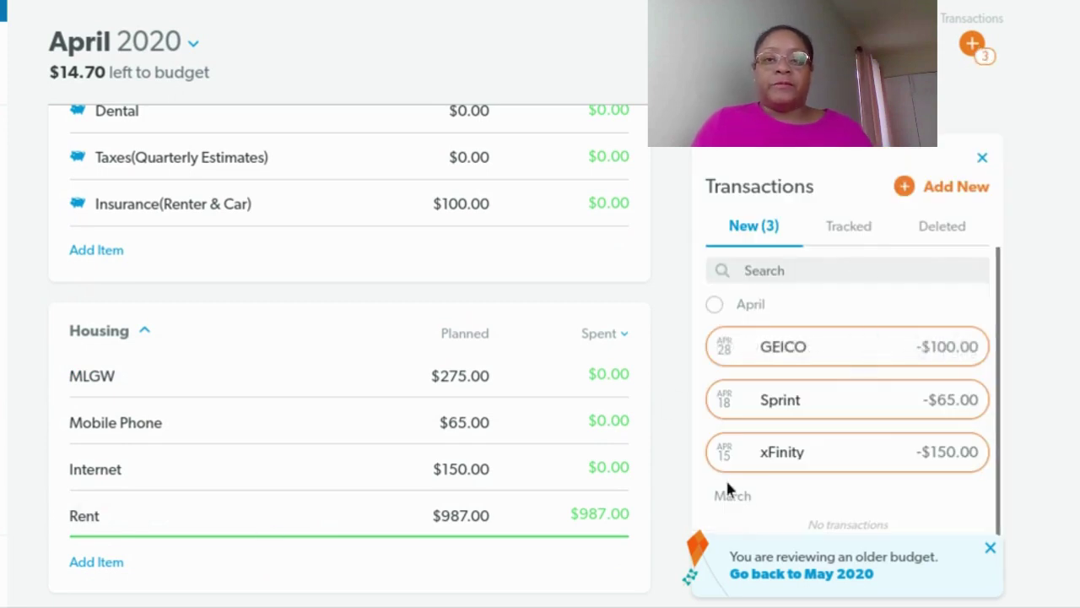
pyautogui.scroll(-1, 207, 397)
pyautogui.moveTo(789, 402)
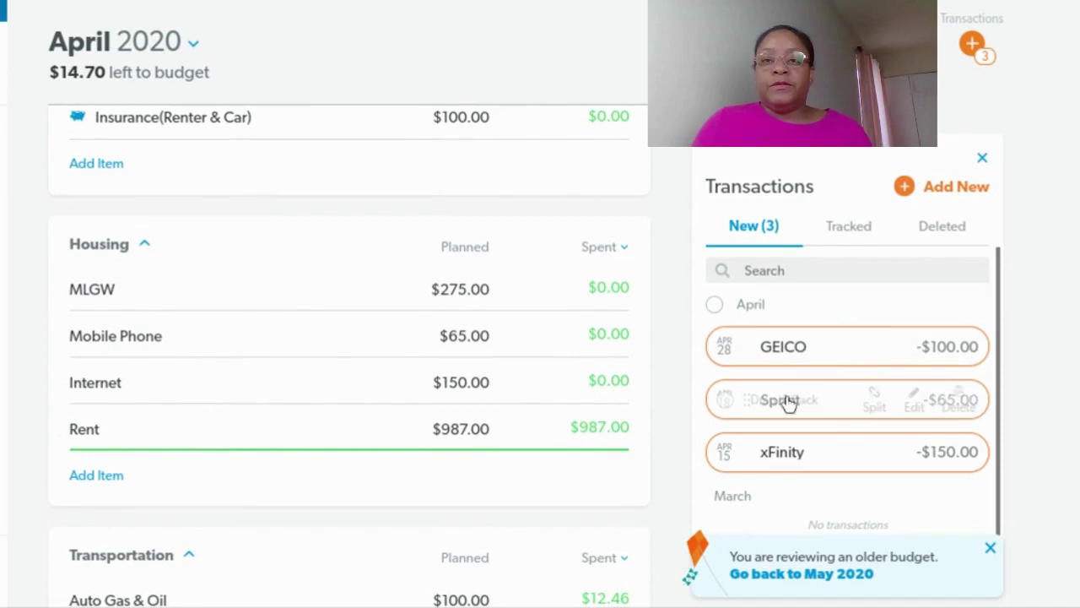
pyautogui.moveTo(842, 408); pyautogui.dragTo(713, 371)
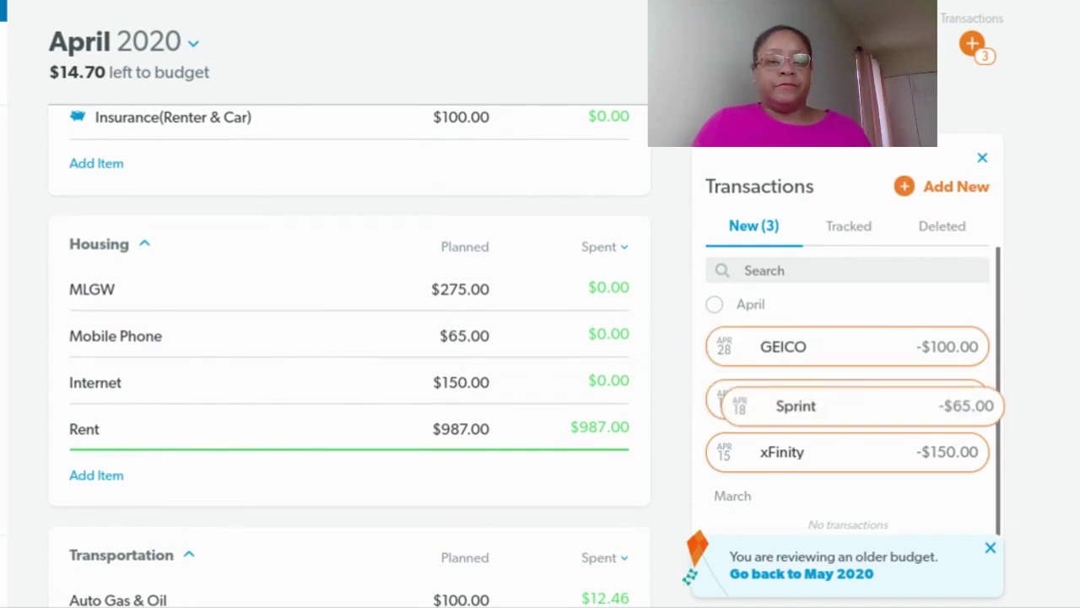